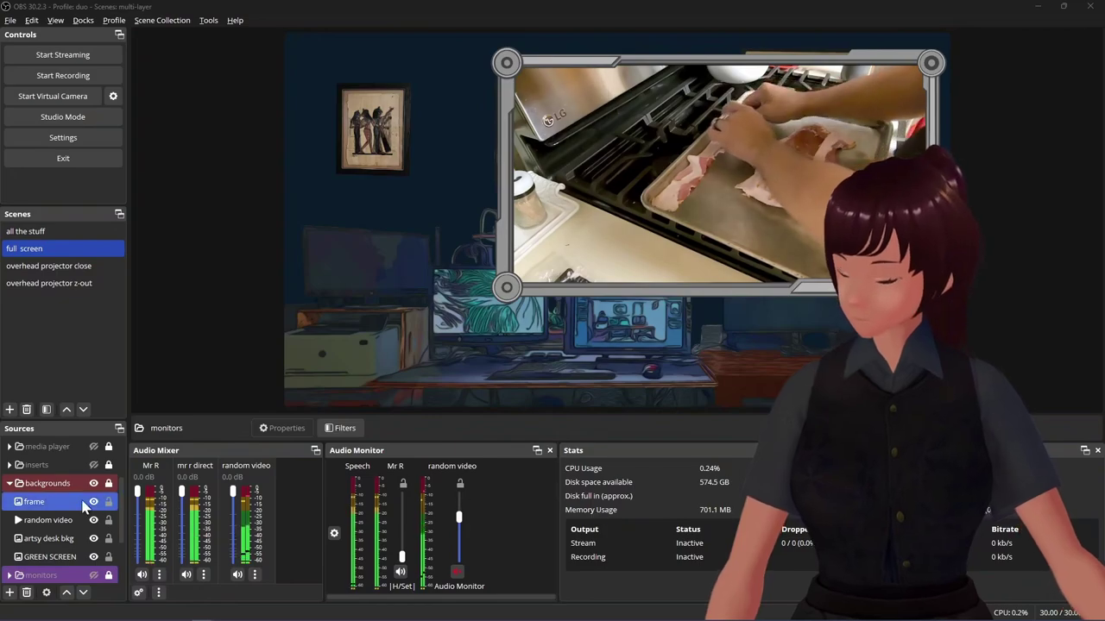
Collapse the backgrounds group in the Sources list and select its row.
{"action": "left_click", "coordinate": [10, 485]}
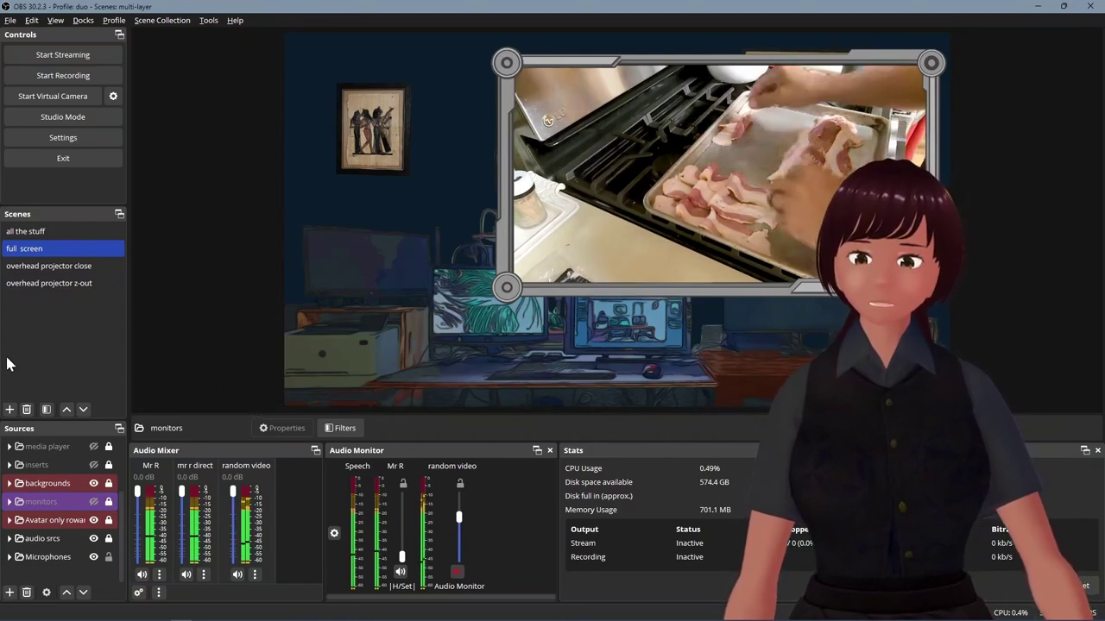
{"action": "left_click", "coordinate": [41, 485]}
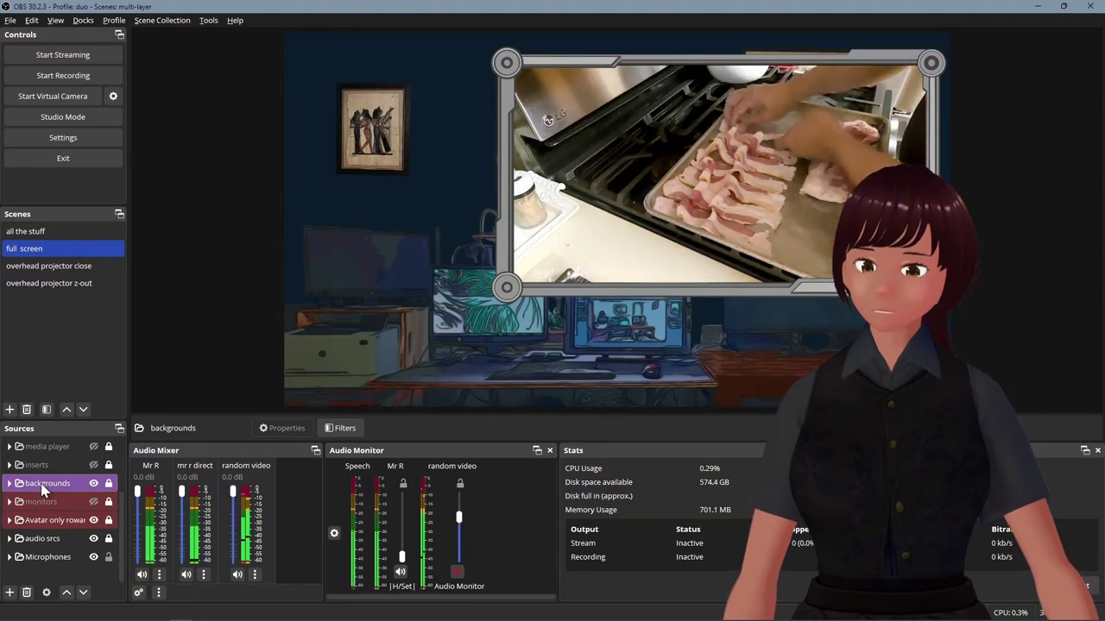
{"action": "right_click", "coordinate": [41, 486]}
{"action": "left_click", "coordinate": [100, 458]}
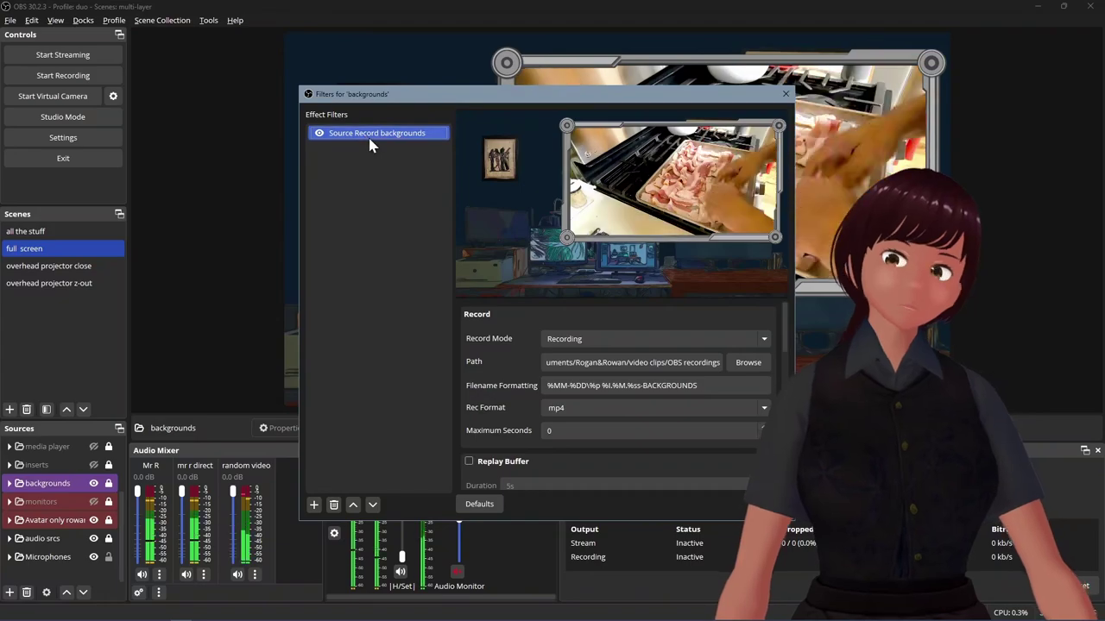
{"action": "left_click_drag", "start_coordinate": [748, 90], "coordinate": [271, 19]}
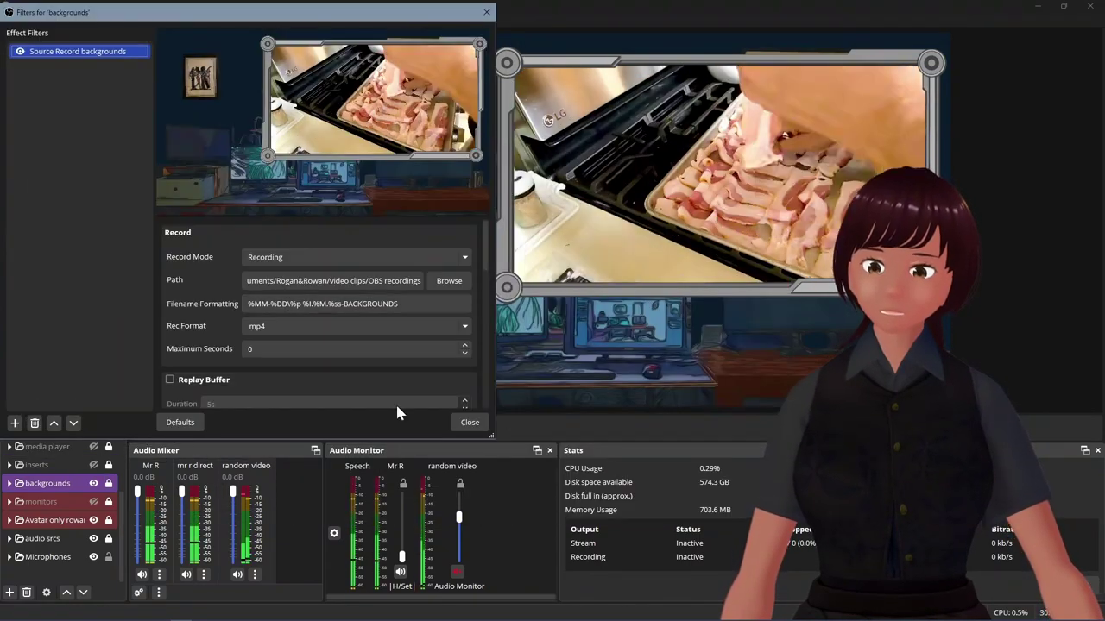
{"action": "left_click", "coordinate": [486, 12]}
{"action": "left_click", "coordinate": [60, 506]}
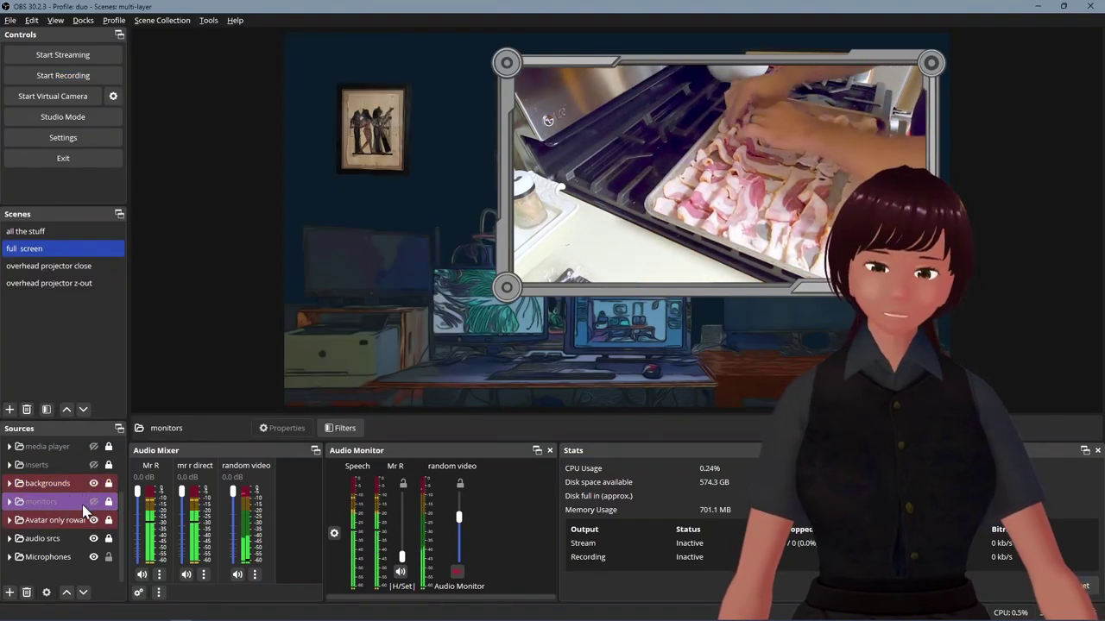
Turn on visibility for the spout avatars group, then collapse it and select backgrounds.
{"action": "left_click", "coordinate": [59, 523]}
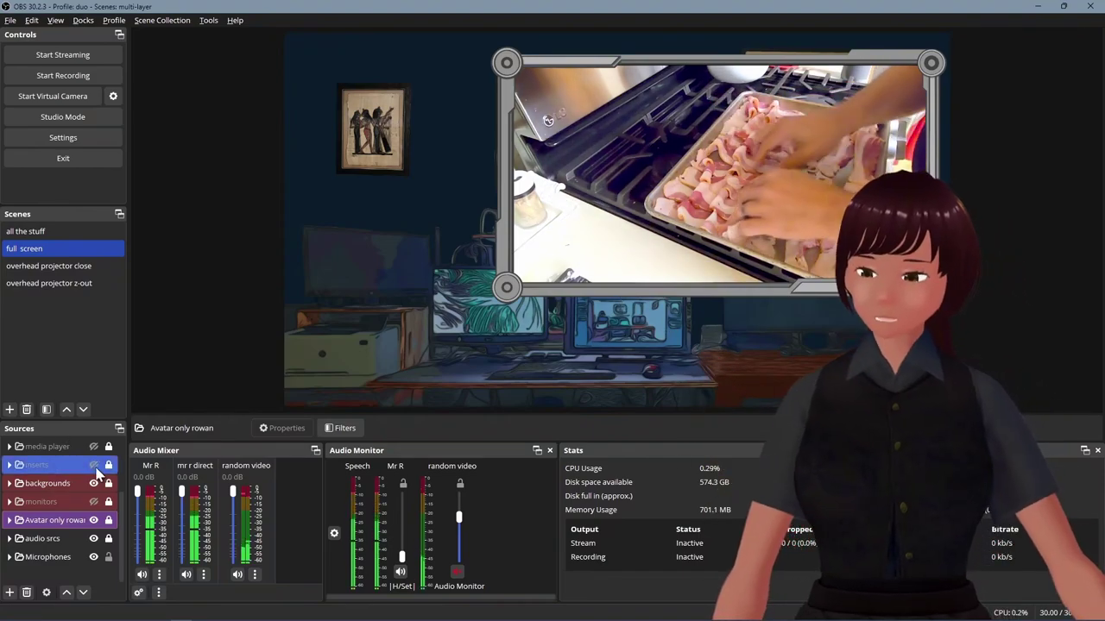
{"action": "scroll", "coordinate": [90, 483], "scroll_direction": "up", "scroll_amount": 2}
{"action": "left_click", "coordinate": [41, 446]}
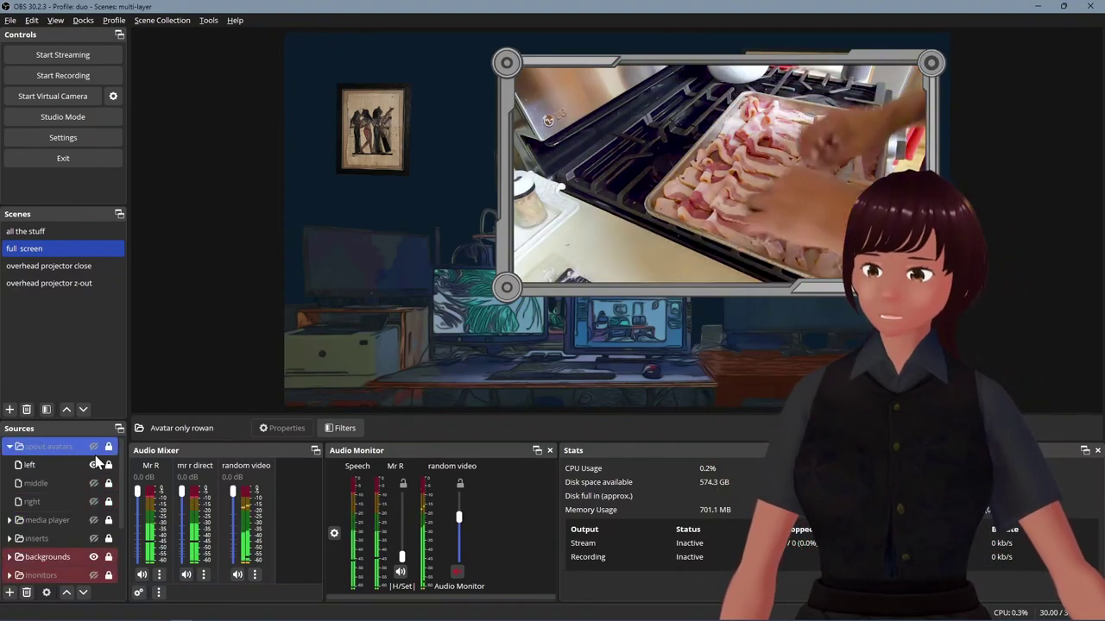
{"action": "left_click", "coordinate": [93, 447]}
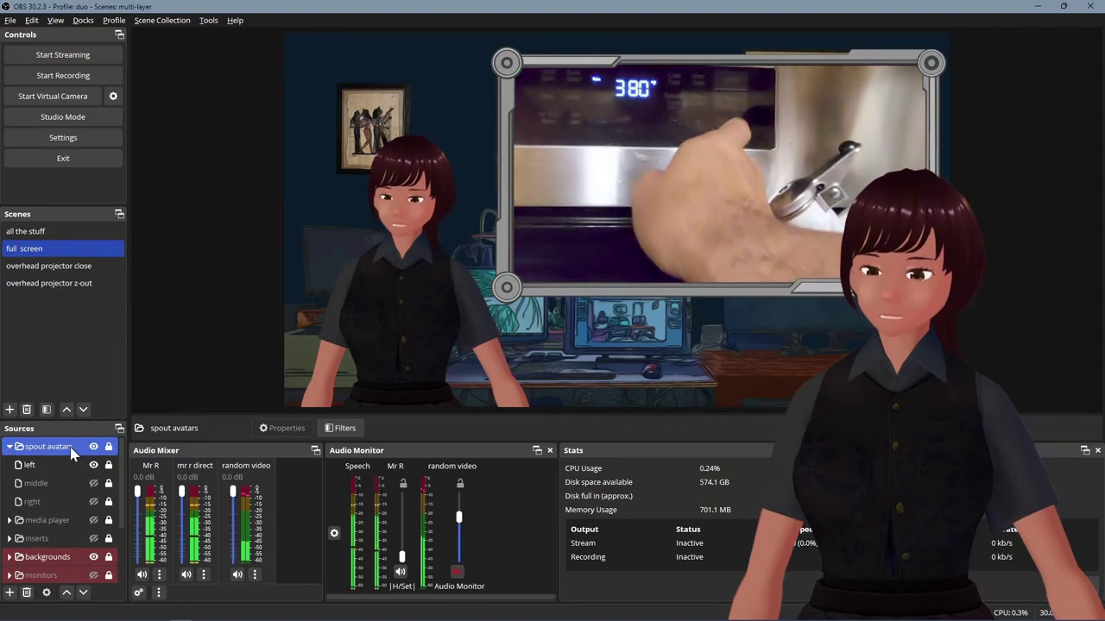
{"action": "left_click", "coordinate": [9, 446]}
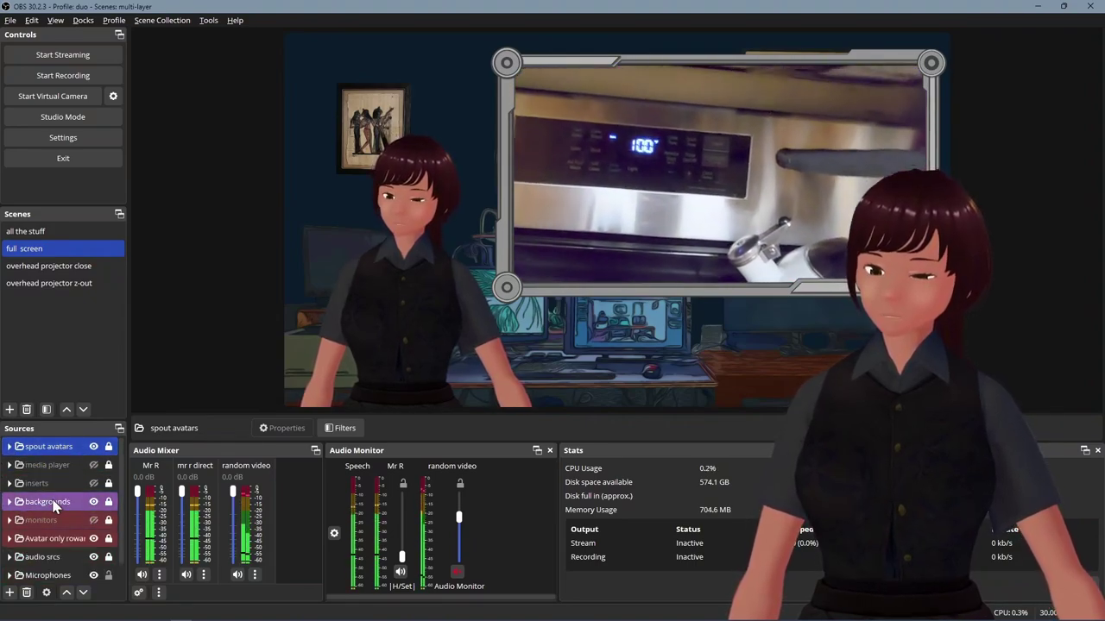
{"action": "left_click", "coordinate": [74, 504]}
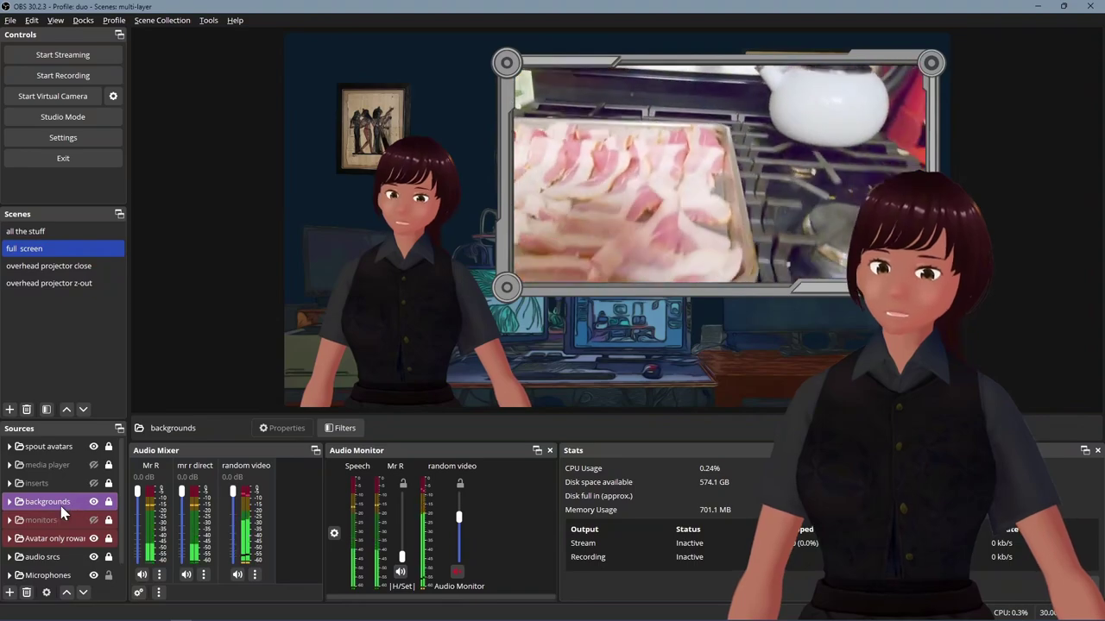
{"action": "right_click", "coordinate": [62, 512]}
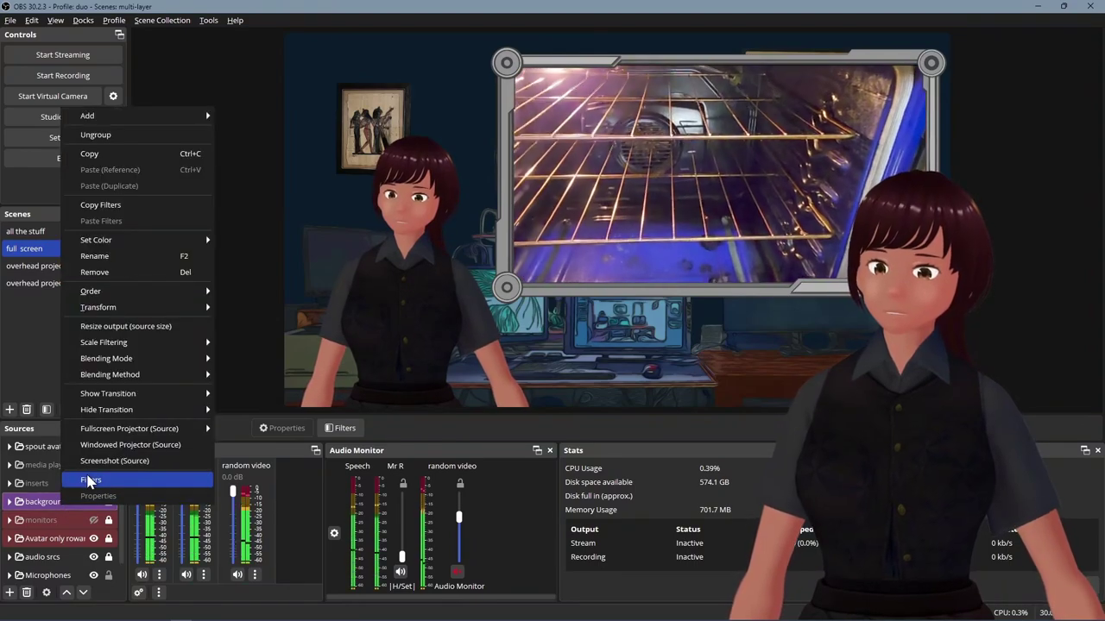
{"action": "left_click", "coordinate": [90, 481]}
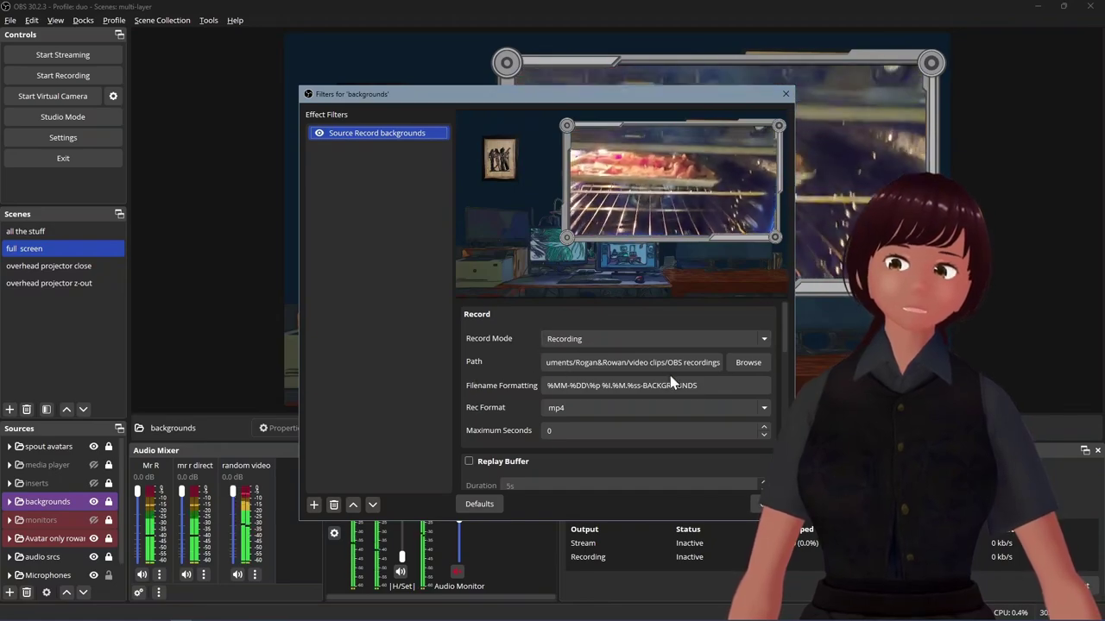
{"action": "scroll", "coordinate": [505, 414], "scroll_direction": "down", "scroll_amount": 2}
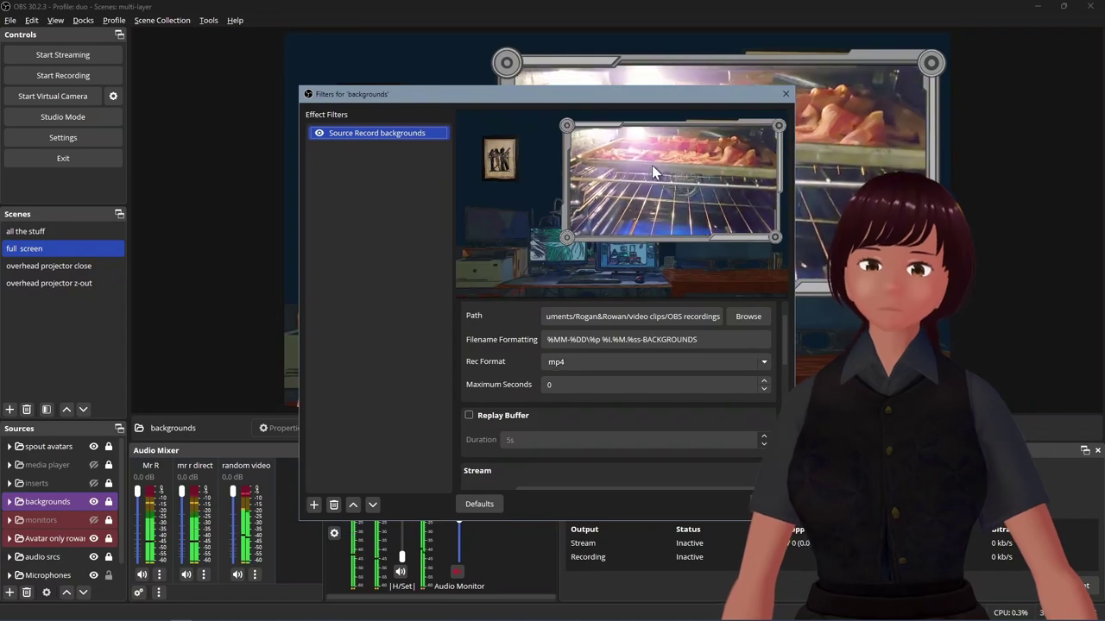
{"action": "scroll", "coordinate": [498, 399], "scroll_direction": "down", "scroll_amount": 2}
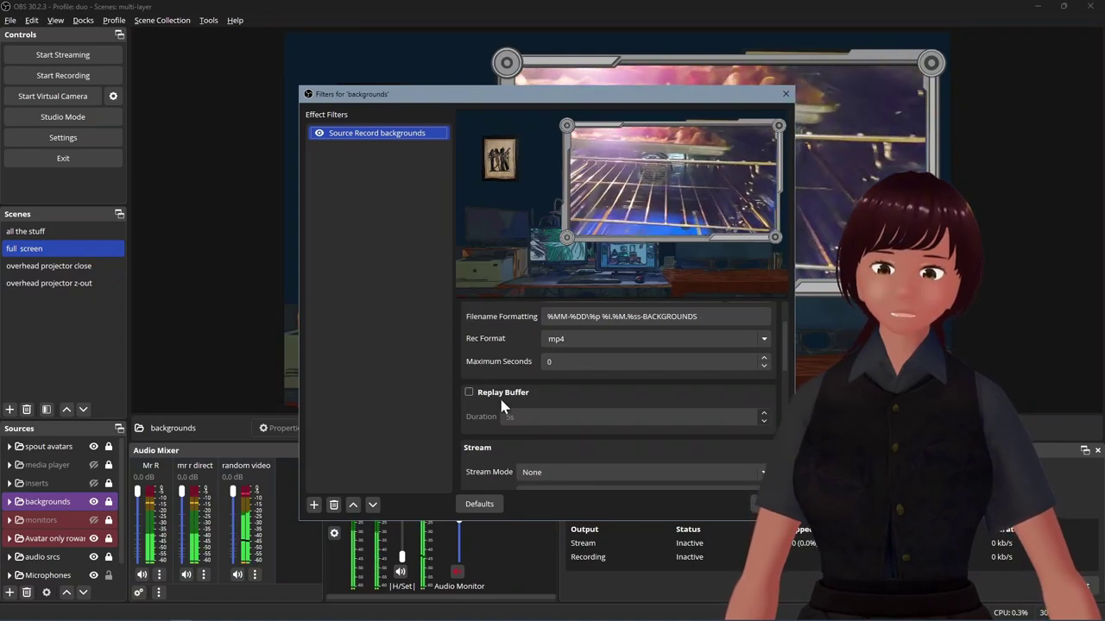
{"action": "scroll", "coordinate": [502, 402], "scroll_direction": "down", "scroll_amount": 4}
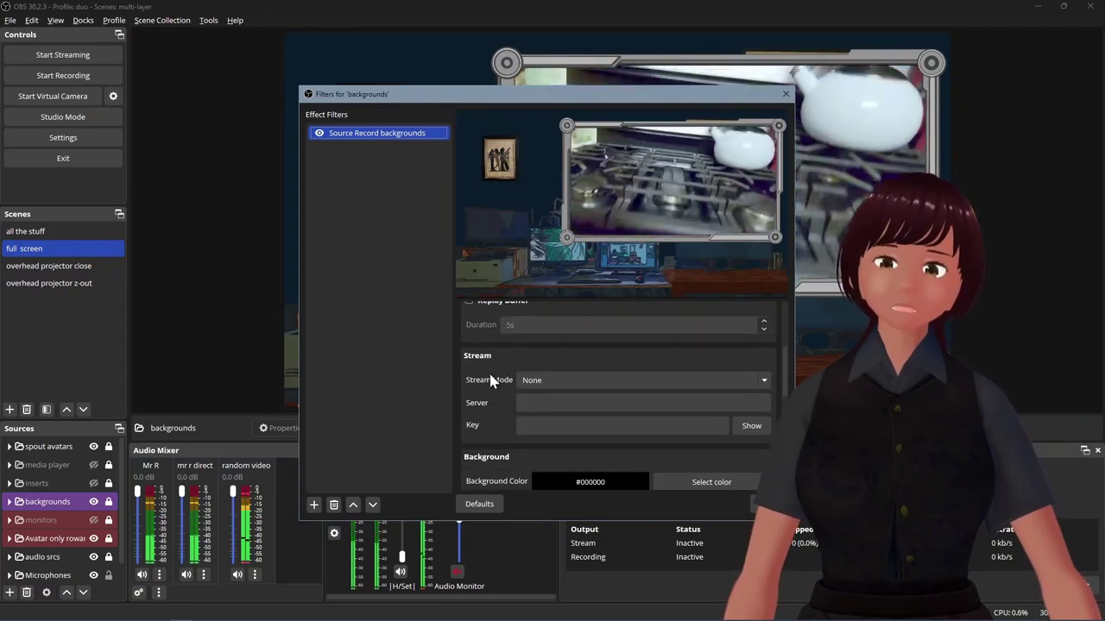
{"action": "scroll", "coordinate": [532, 355], "scroll_direction": "down", "scroll_amount": 5}
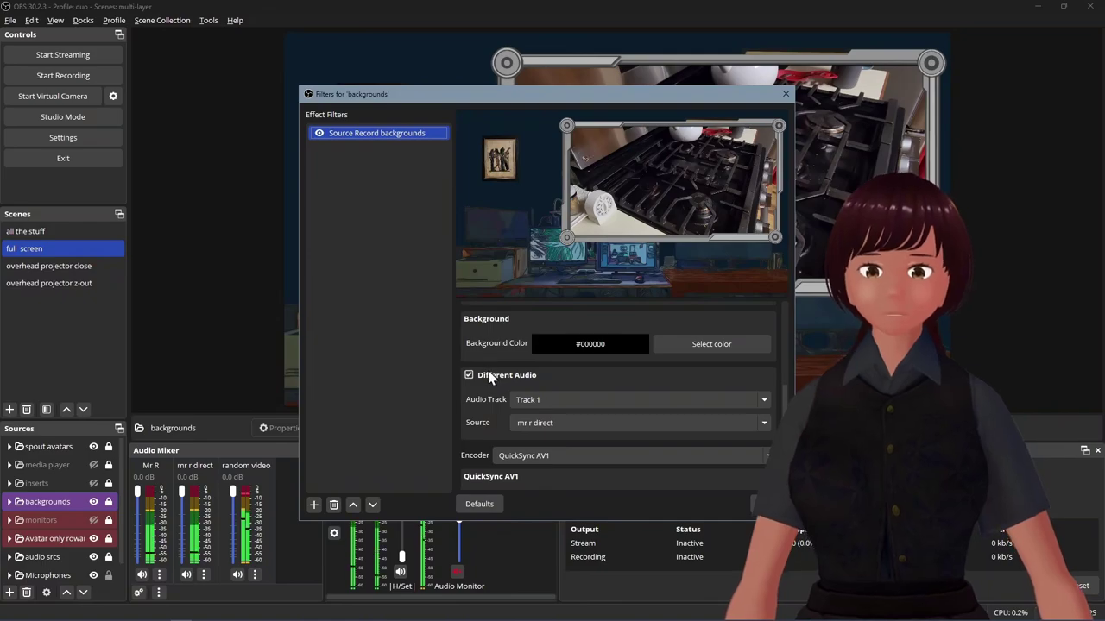
{"action": "scroll", "coordinate": [488, 414], "scroll_direction": "down", "scroll_amount": 3}
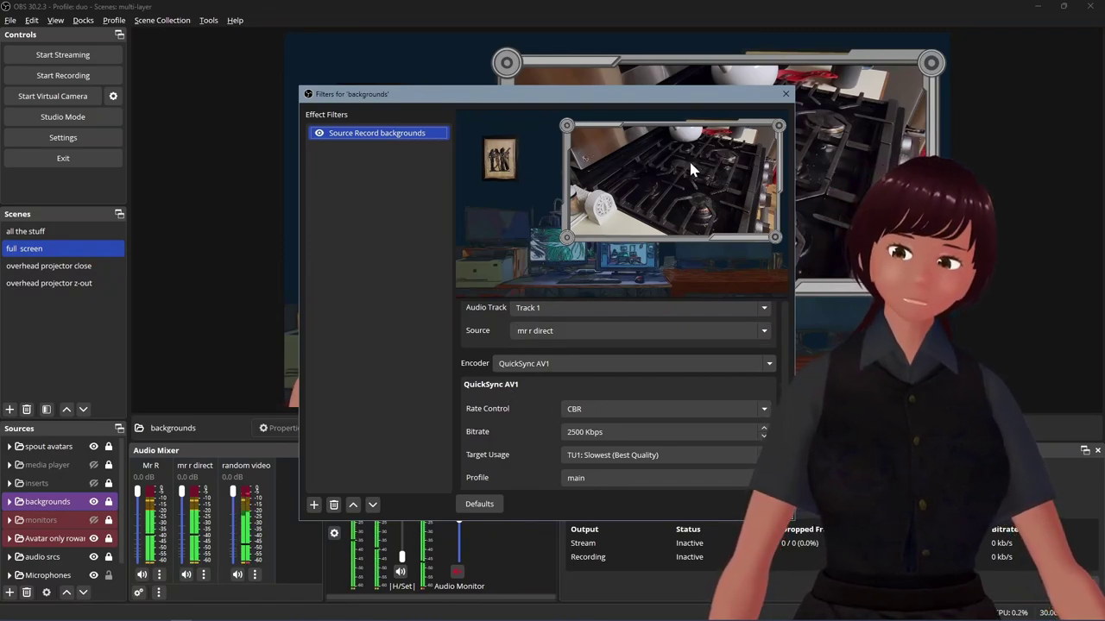
{"action": "left_click", "coordinate": [786, 95]}
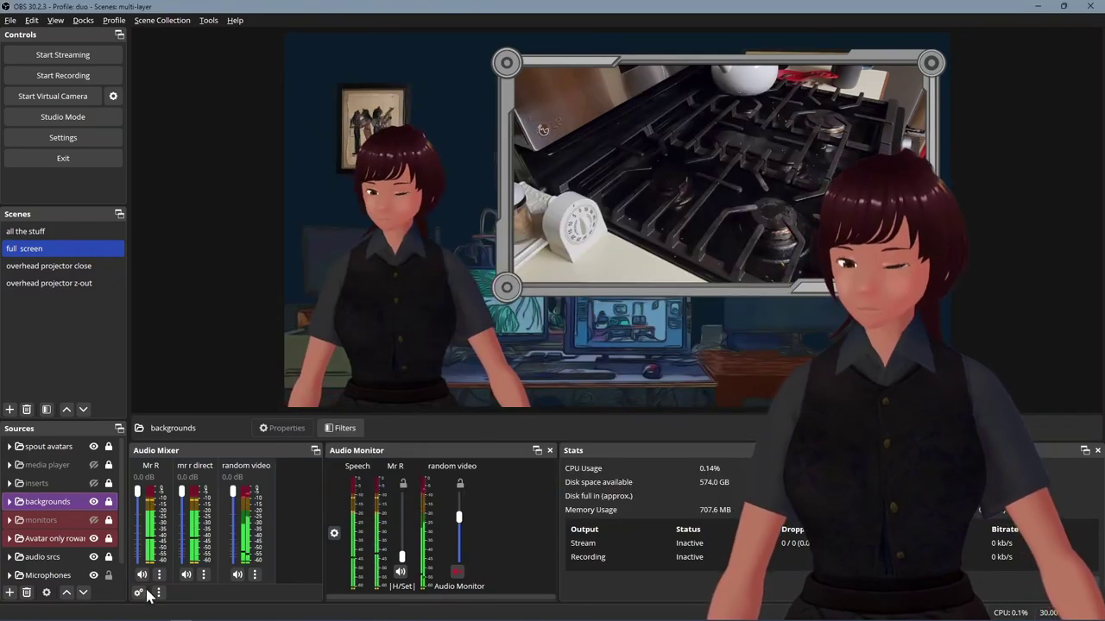
Open the avatar-only source's filters and set Source Record AVATAR to NVENC HEVC, Lossless, P7.
{"action": "right_click", "coordinate": [50, 544]}
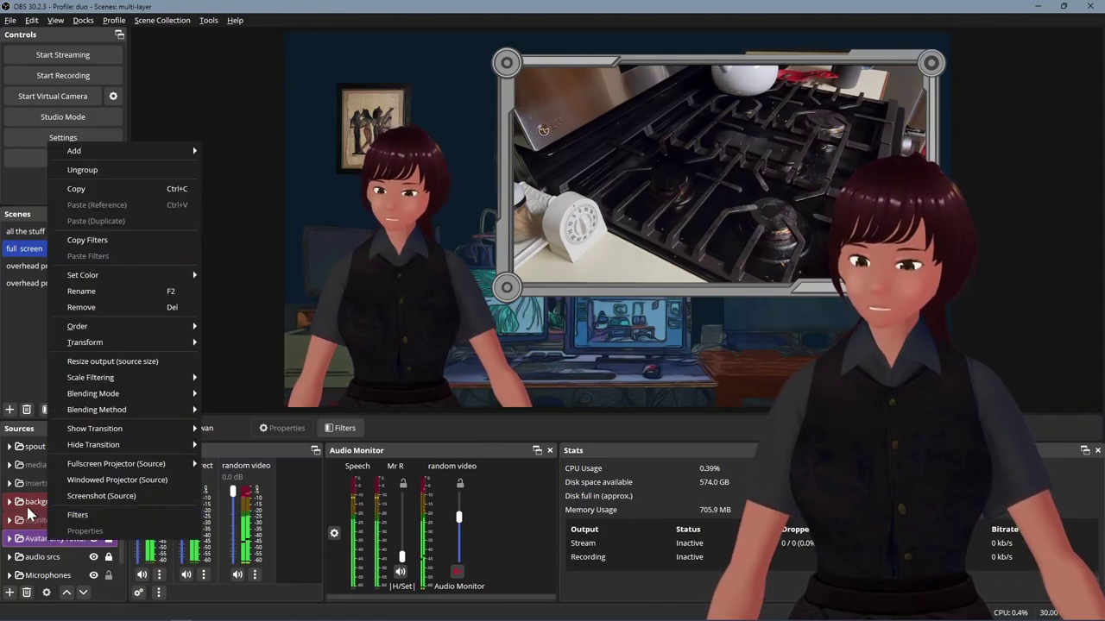
{"action": "left_click", "coordinate": [78, 516]}
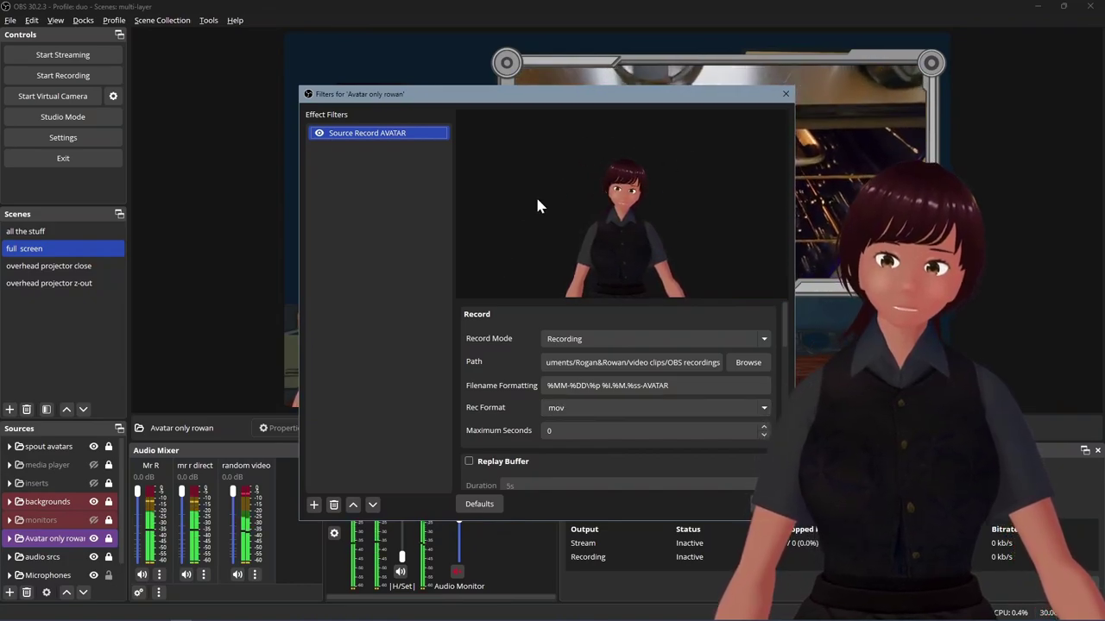
{"action": "scroll", "coordinate": [497, 407], "scroll_direction": "down", "scroll_amount": 4}
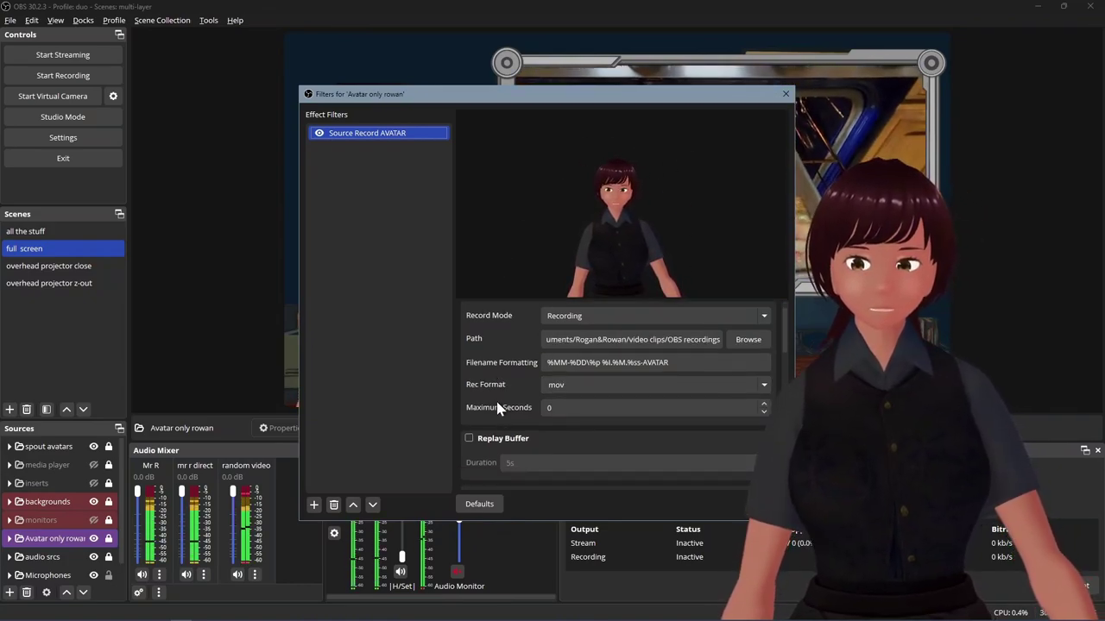
{"action": "scroll", "coordinate": [497, 404], "scroll_direction": "down", "scroll_amount": 4}
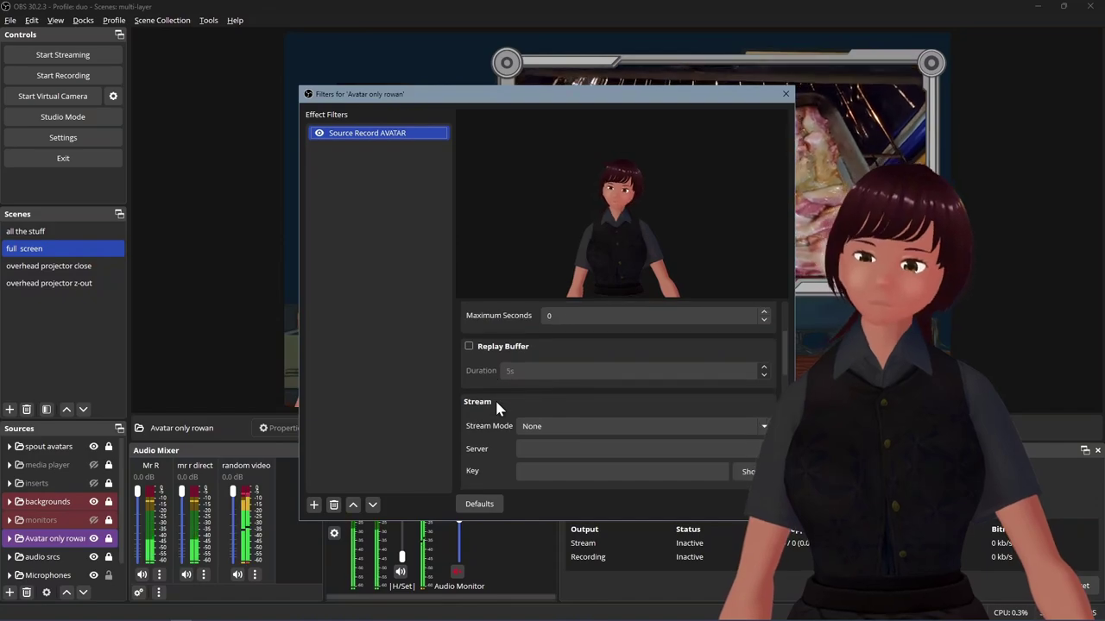
{"action": "scroll", "coordinate": [496, 406], "scroll_direction": "up", "scroll_amount": 2}
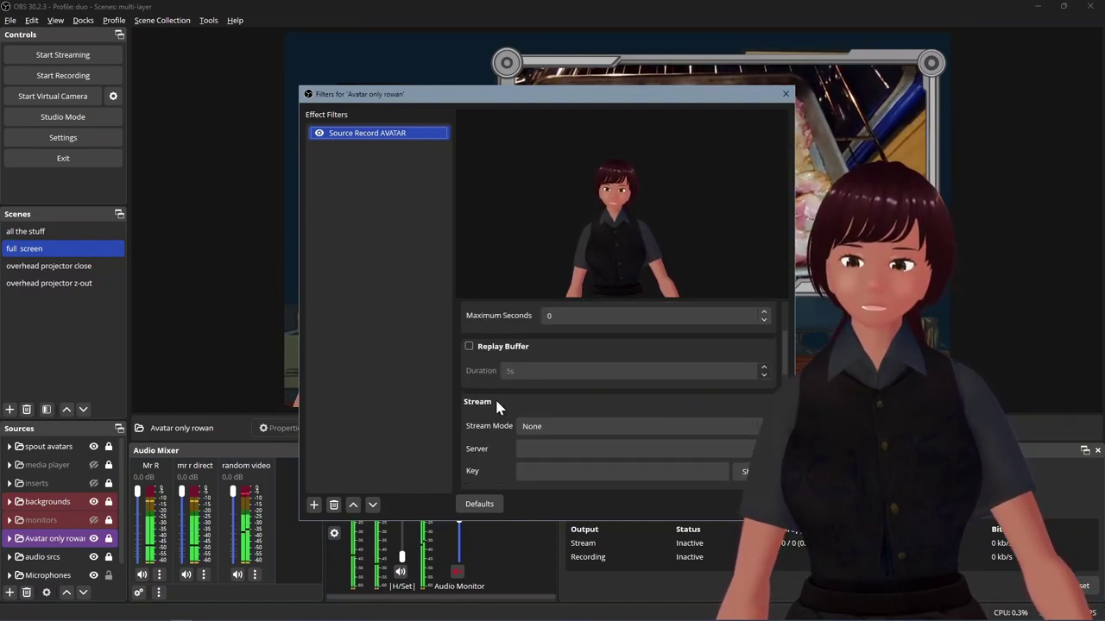
{"action": "scroll", "coordinate": [497, 405], "scroll_direction": "down", "scroll_amount": 4}
{"action": "scroll", "coordinate": [496, 407], "scroll_direction": "down", "scroll_amount": 2}
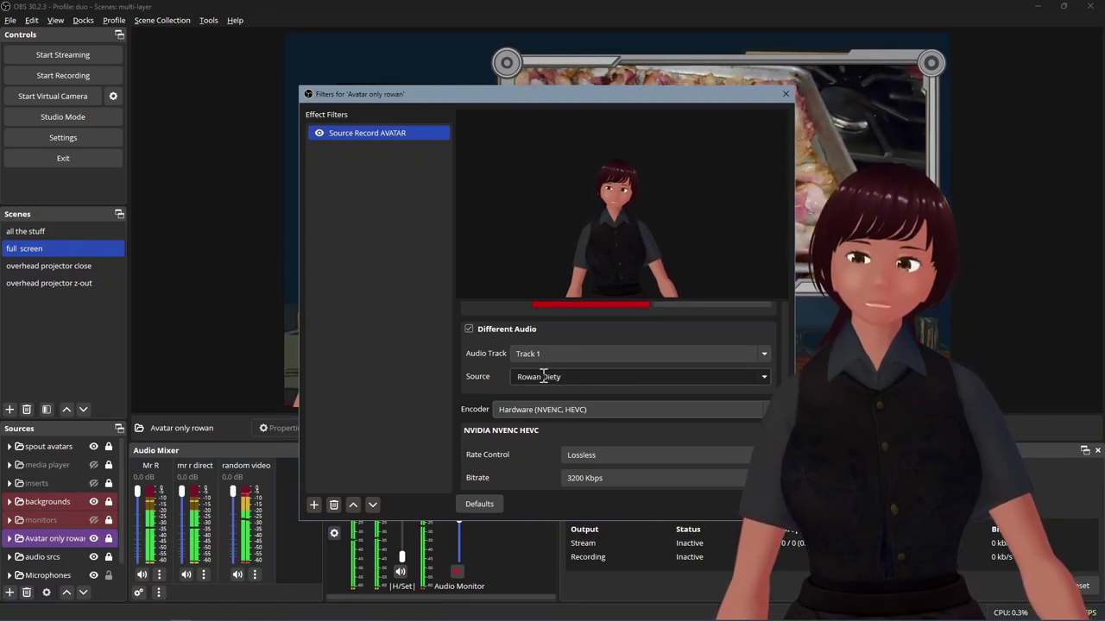
{"action": "scroll", "coordinate": [528, 461], "scroll_direction": "down", "scroll_amount": 2}
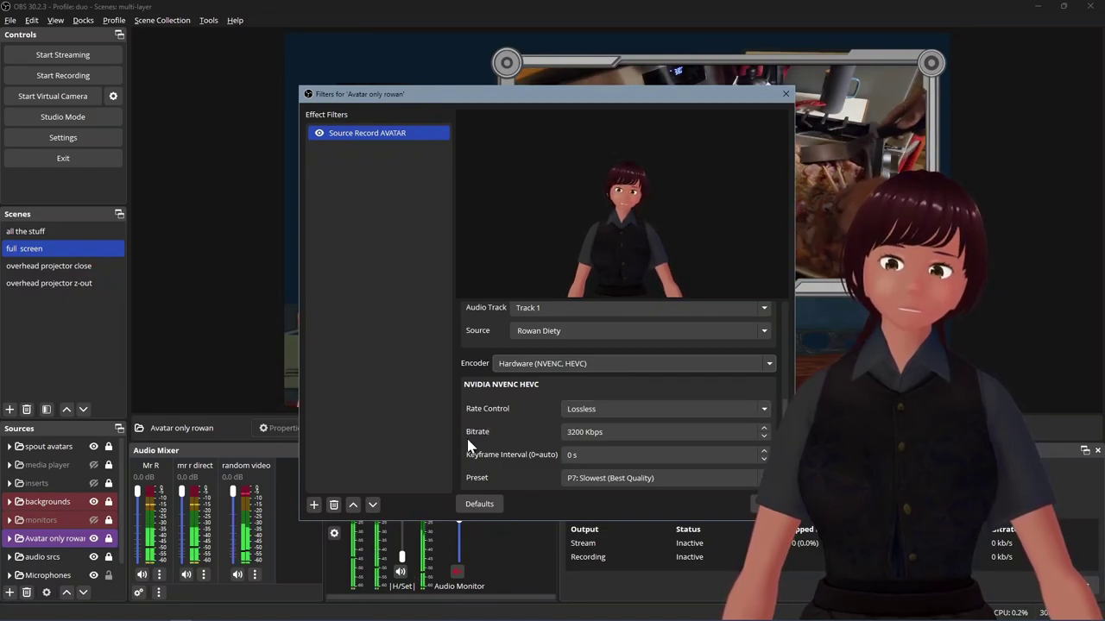
{"action": "scroll", "coordinate": [521, 430], "scroll_direction": "down", "scroll_amount": 1}
{"action": "scroll", "coordinate": [527, 442], "scroll_direction": "down", "scroll_amount": 1}
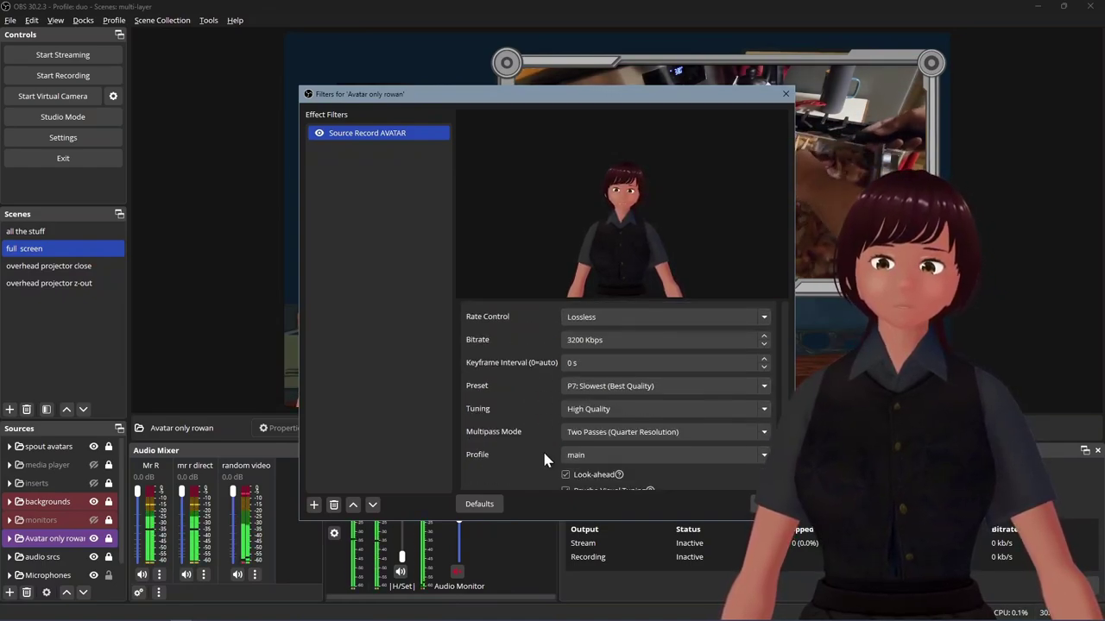
{"action": "scroll", "coordinate": [534, 460], "scroll_direction": "down", "scroll_amount": 1}
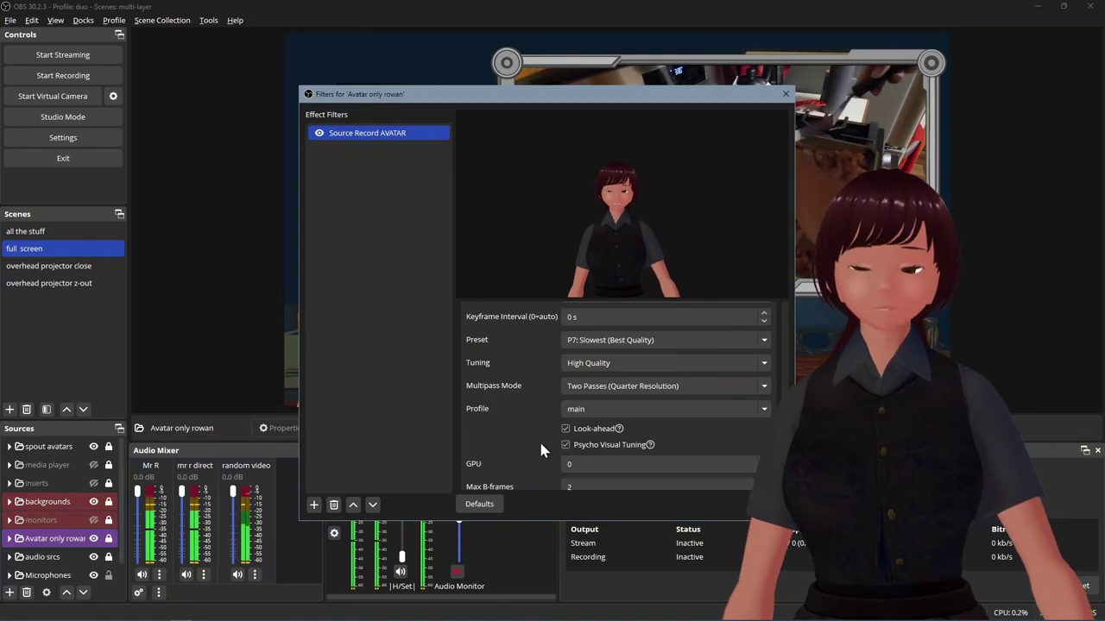
{"action": "scroll", "coordinate": [541, 444], "scroll_direction": "down", "scroll_amount": 1}
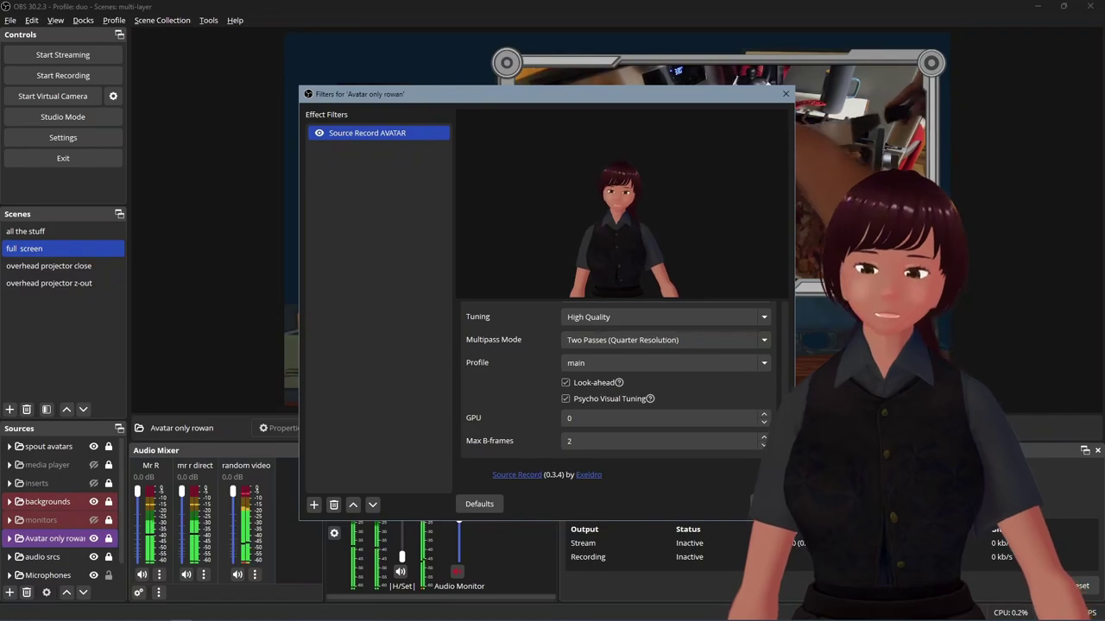
Close the avatar filters and check the monitors source's options without changing anything.
{"action": "key", "text": "Escape"}
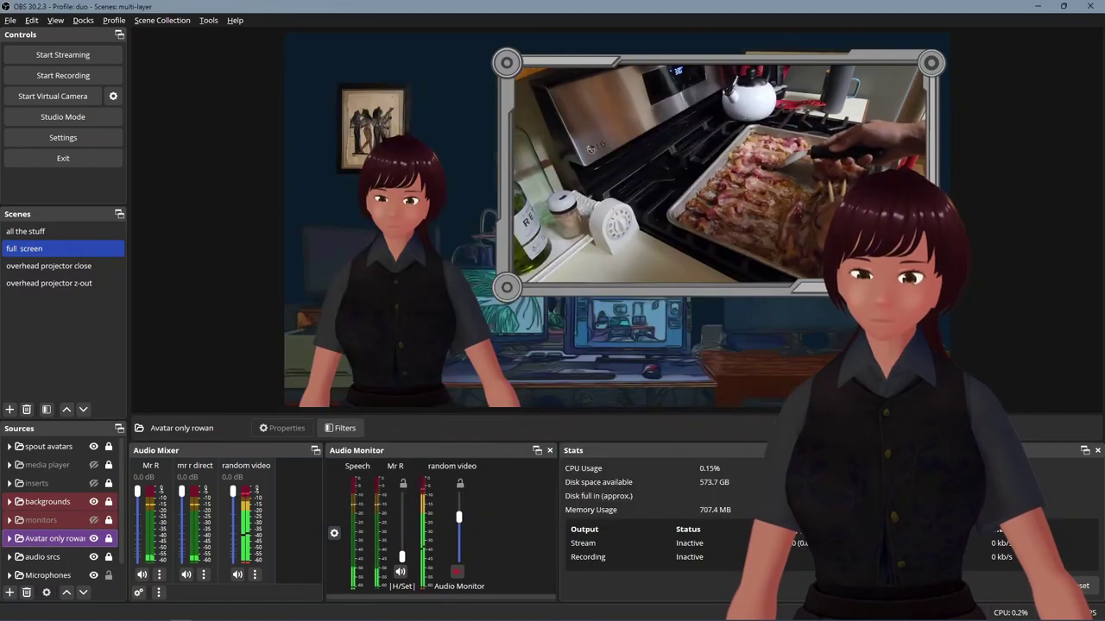
{"action": "left_click", "coordinate": [54, 522]}
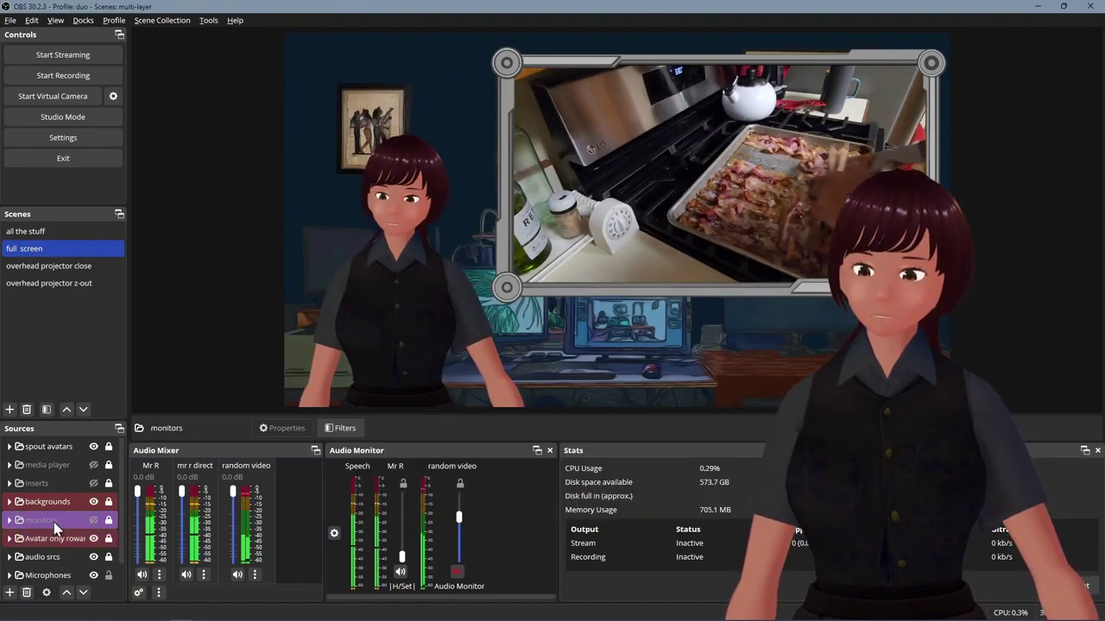
{"action": "right_click", "coordinate": [54, 520]}
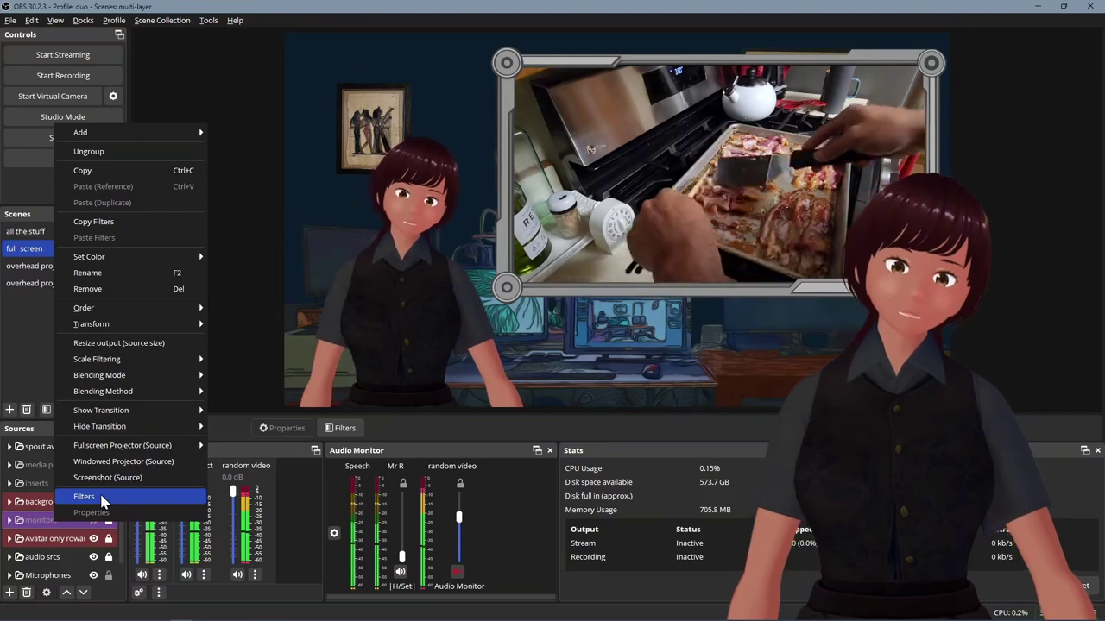
{"action": "left_click", "coordinate": [211, 71]}
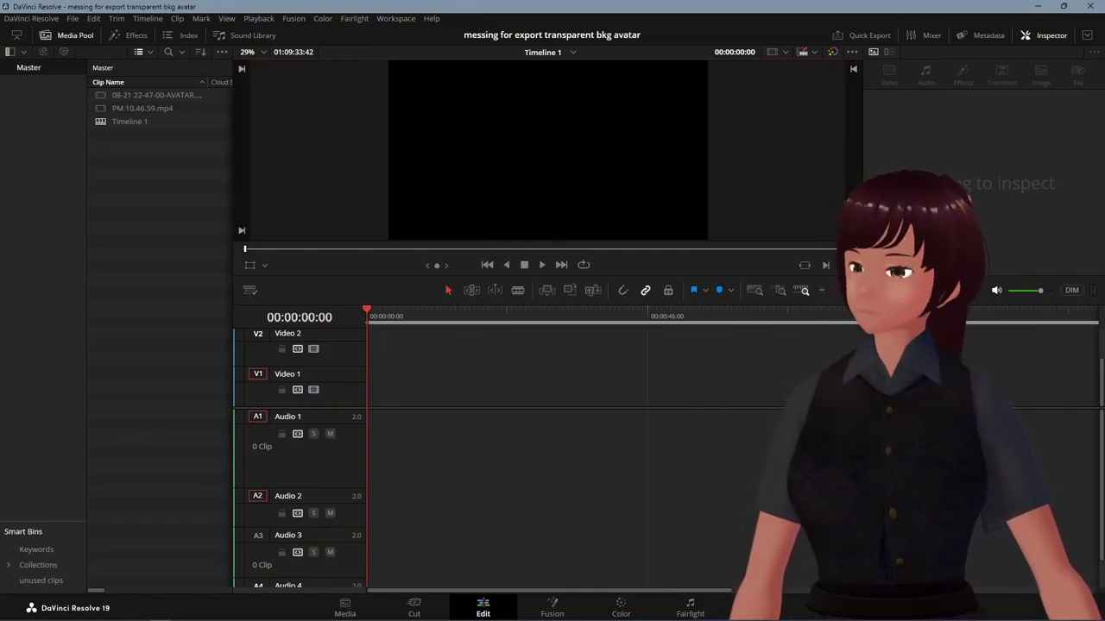
Delete the two old clips from the Media Pool.
{"action": "left_click", "coordinate": [152, 95]}
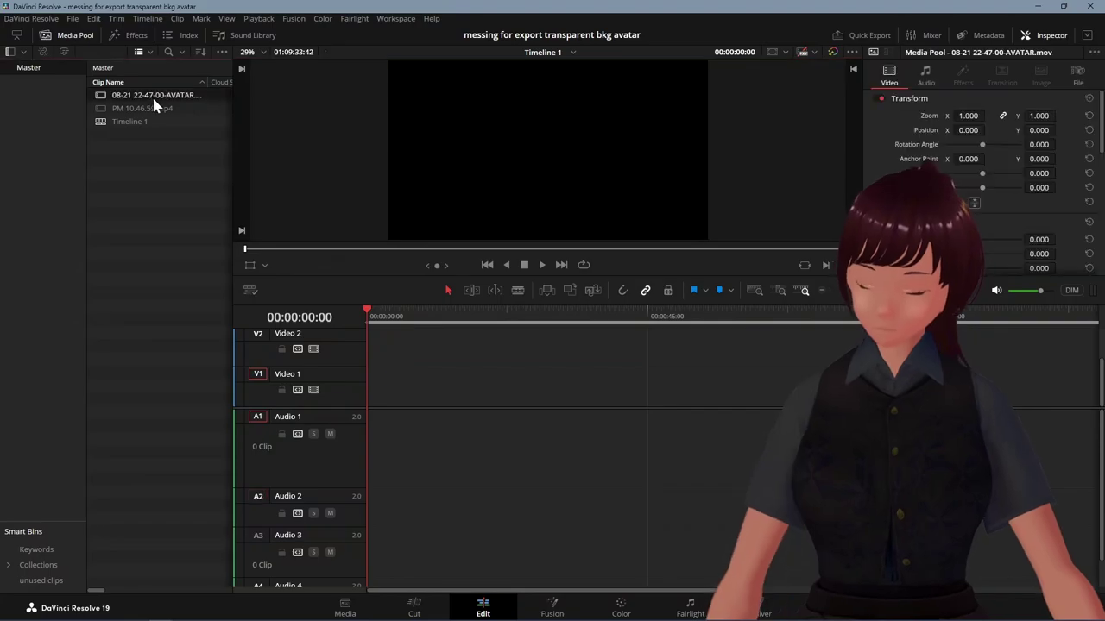
{"action": "left_click", "coordinate": [156, 109], "text": "shift"}
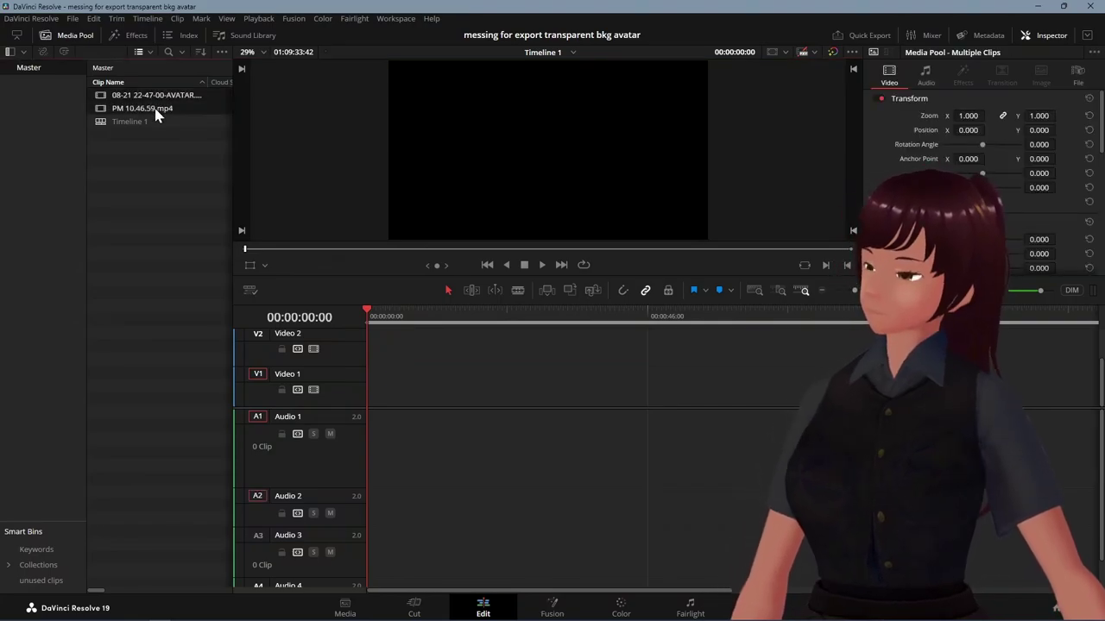
{"action": "key", "text": "Delete"}
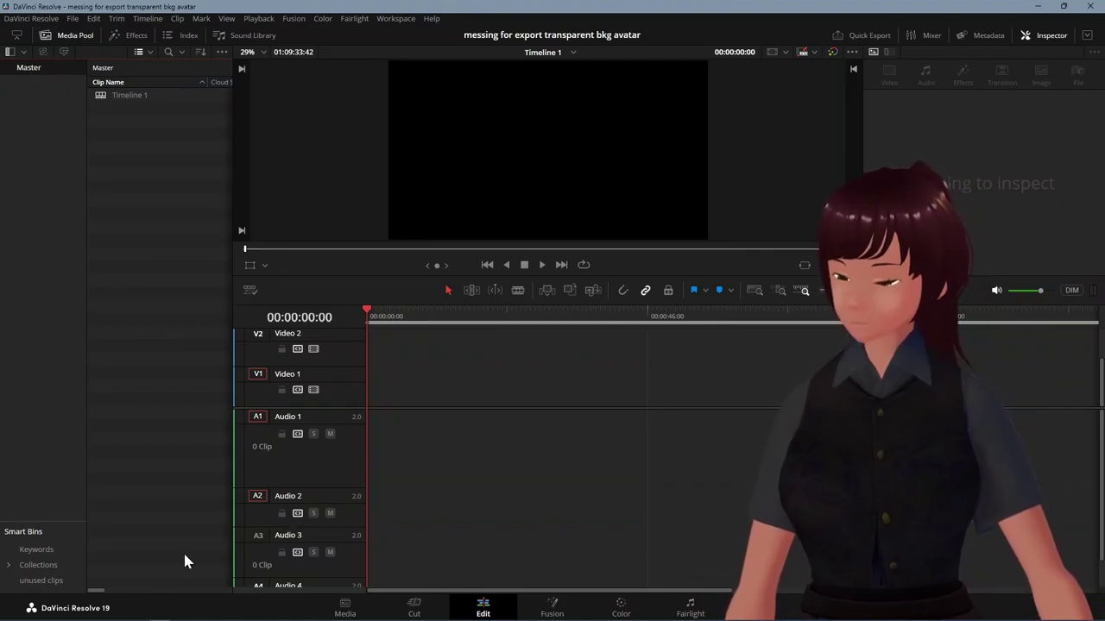
Import PM 06.09.03.mp4 and the 06.09.04 AVATAR, backgrounds and monitors recordings.
{"action": "right_click", "coordinate": [148, 143]}
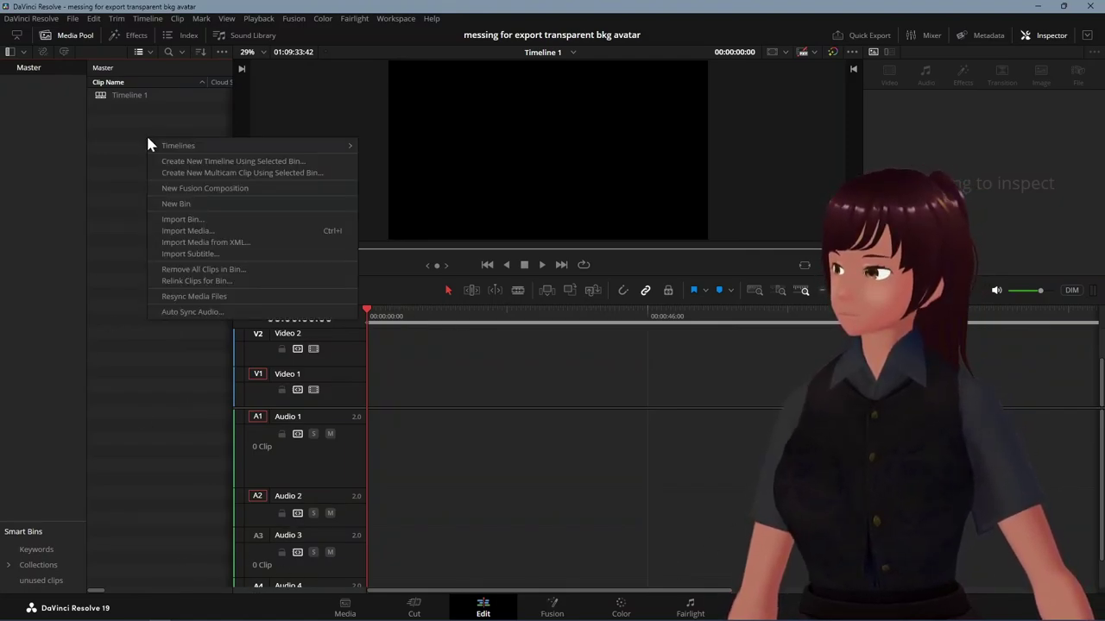
{"action": "left_click", "coordinate": [212, 231]}
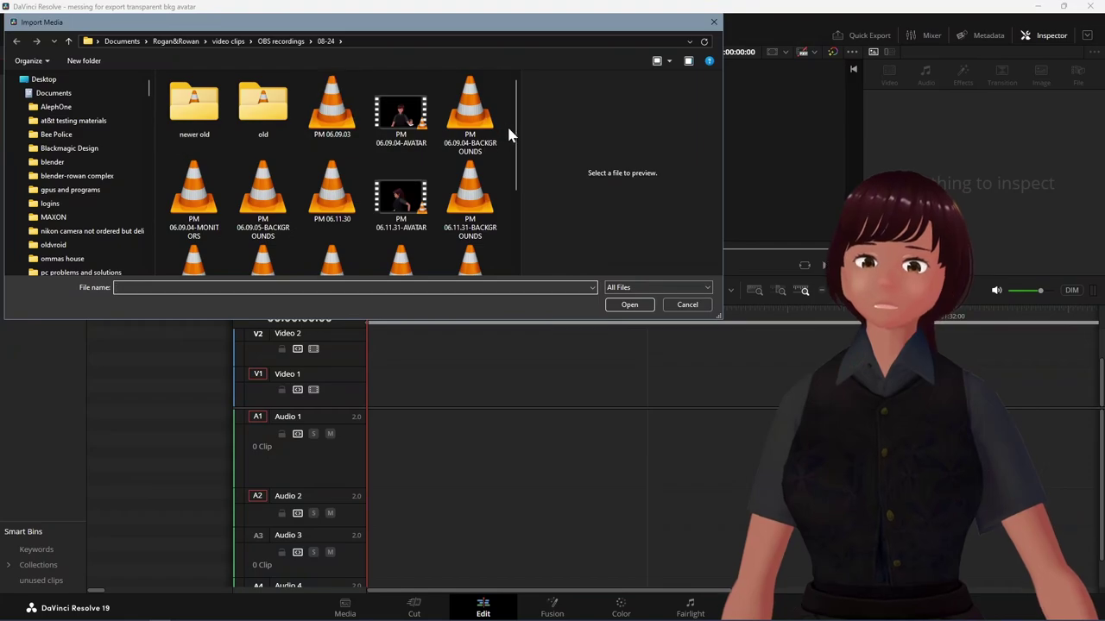
{"action": "right_click", "coordinate": [248, 157]}
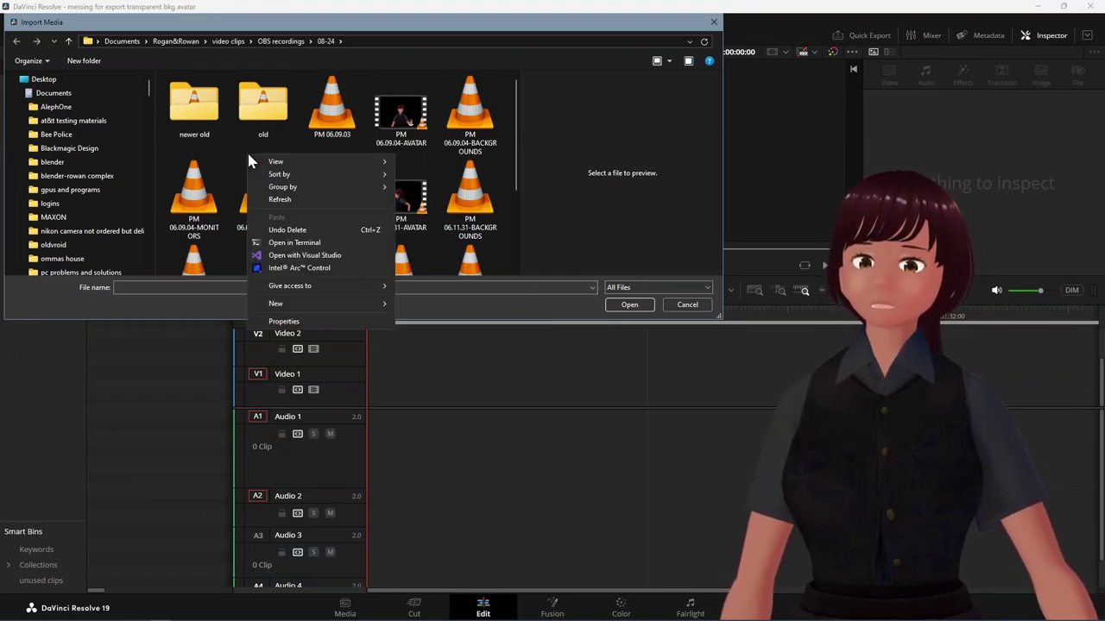
{"action": "mouse_move", "coordinate": [307, 161]}
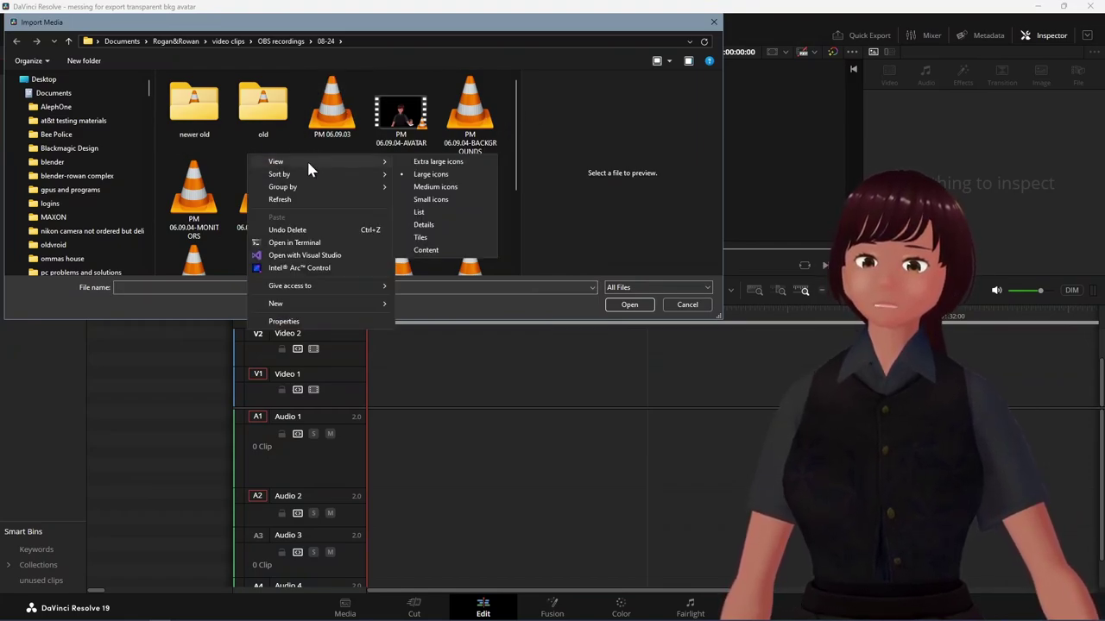
{"action": "left_click", "coordinate": [464, 226]}
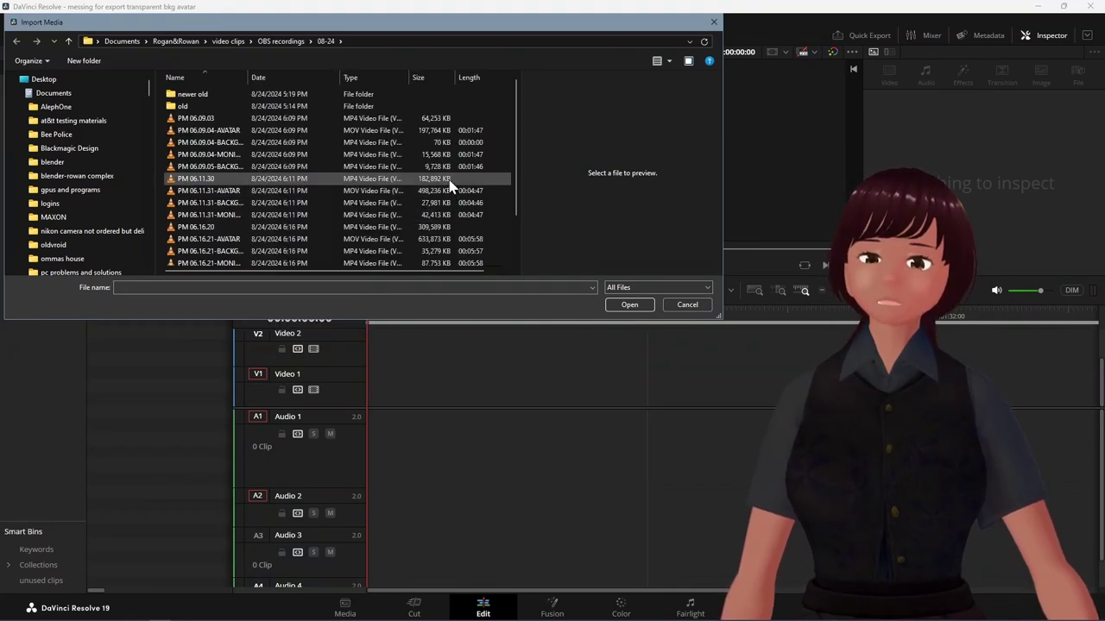
{"action": "left_click", "coordinate": [209, 120]}
{"action": "left_click", "coordinate": [209, 131], "text": "ctrl"}
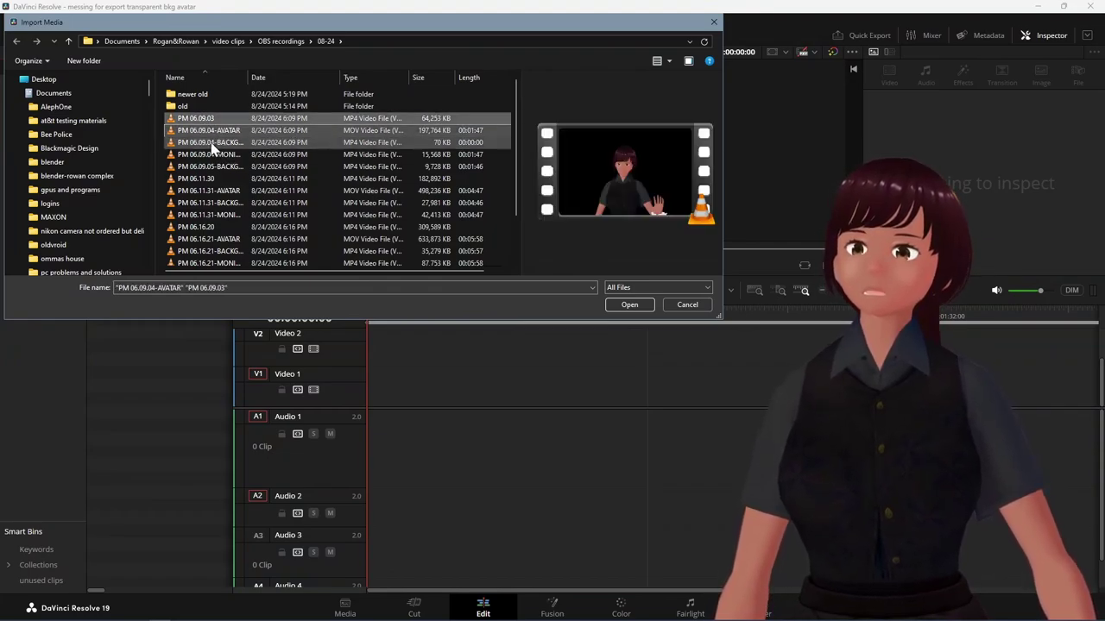
{"action": "left_click", "coordinate": [211, 143], "text": "ctrl"}
{"action": "left_click", "coordinate": [209, 156], "text": "ctrl"}
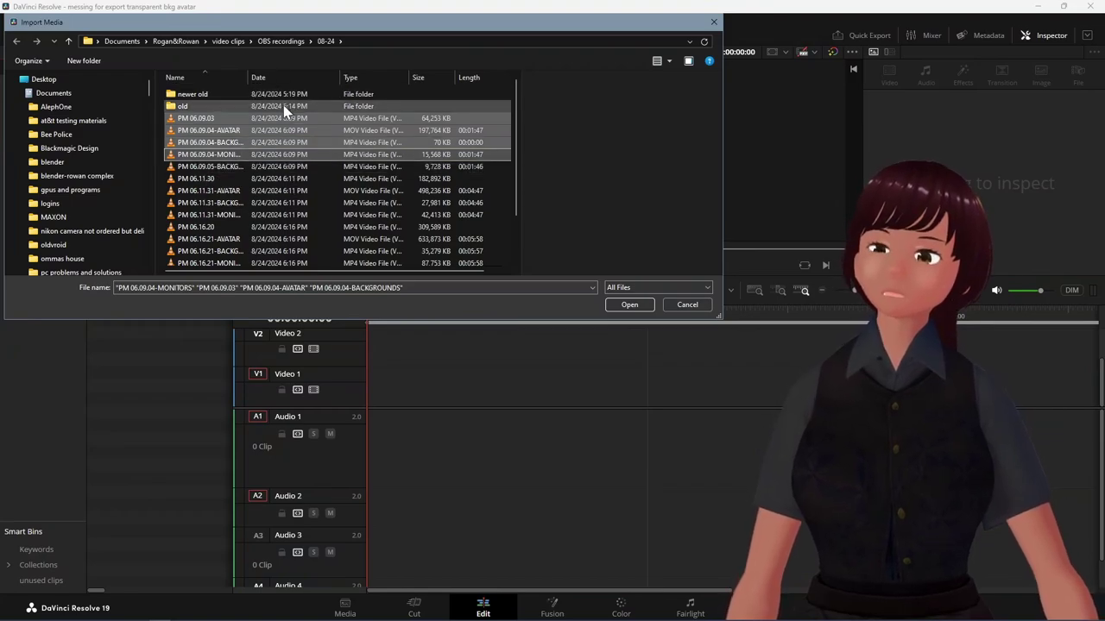
{"action": "left_click", "coordinate": [646, 303]}
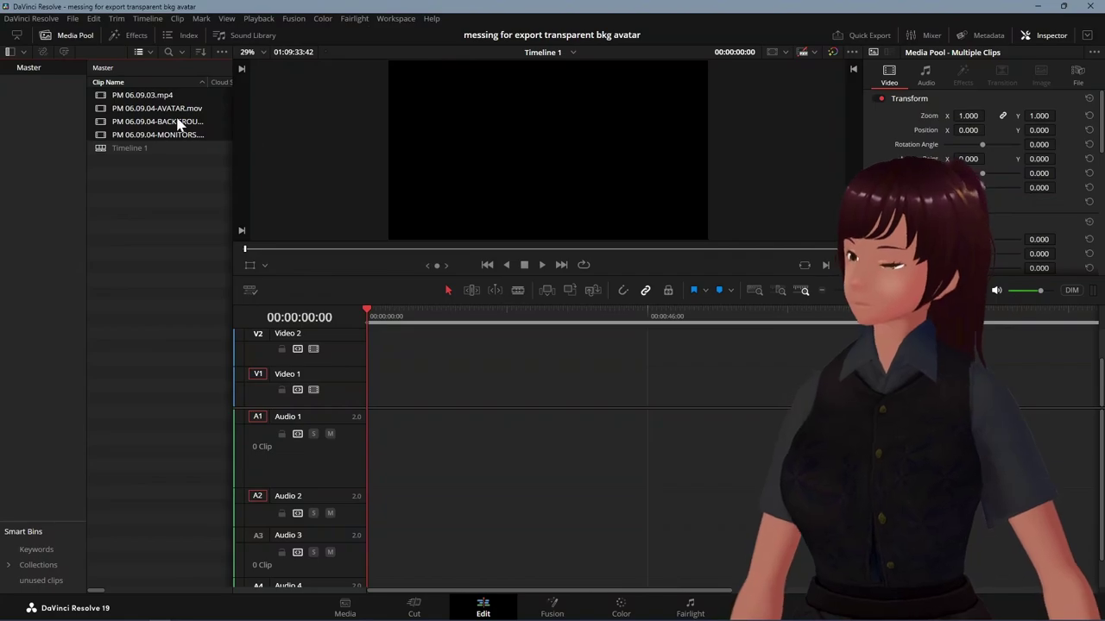
Import PM 06.16.20.mp4 and the 06.16.21 AVATAR, BACKGROUNDS and MONITORS clips, then select PM 06.16.20.mp4.
{"action": "double_click", "coordinate": [136, 97]}
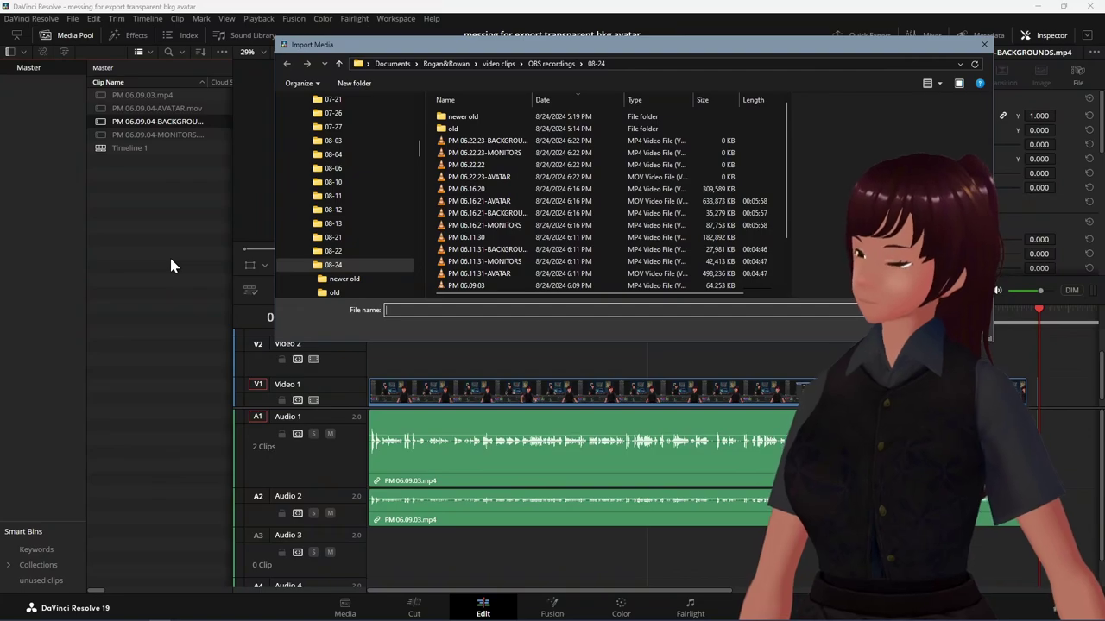
{"action": "left_click", "coordinate": [985, 47]}
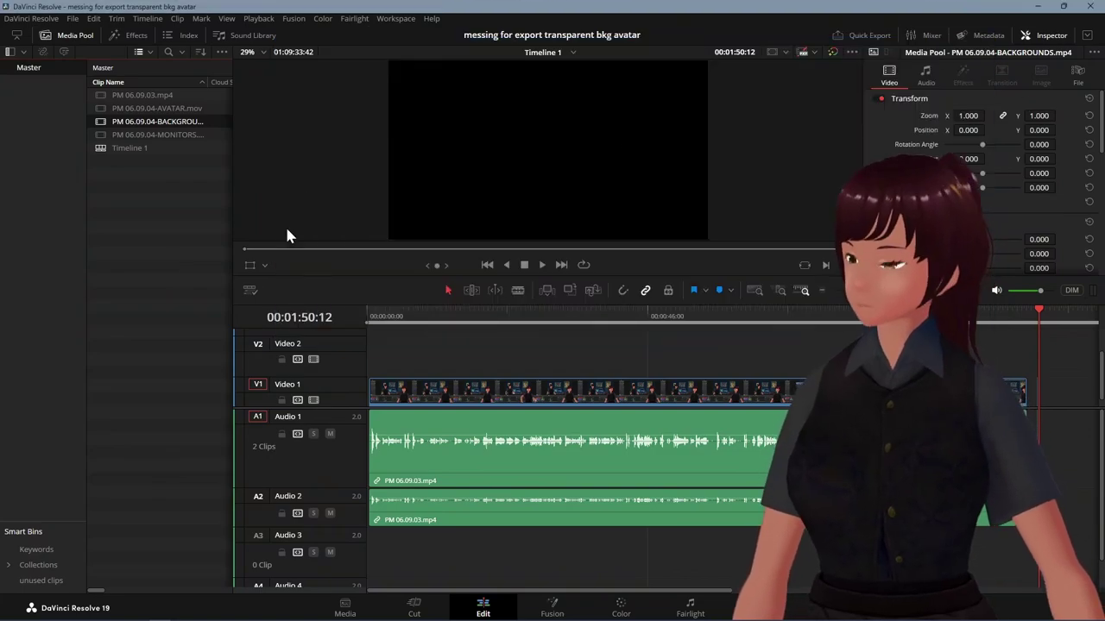
{"action": "right_click", "coordinate": [165, 139]}
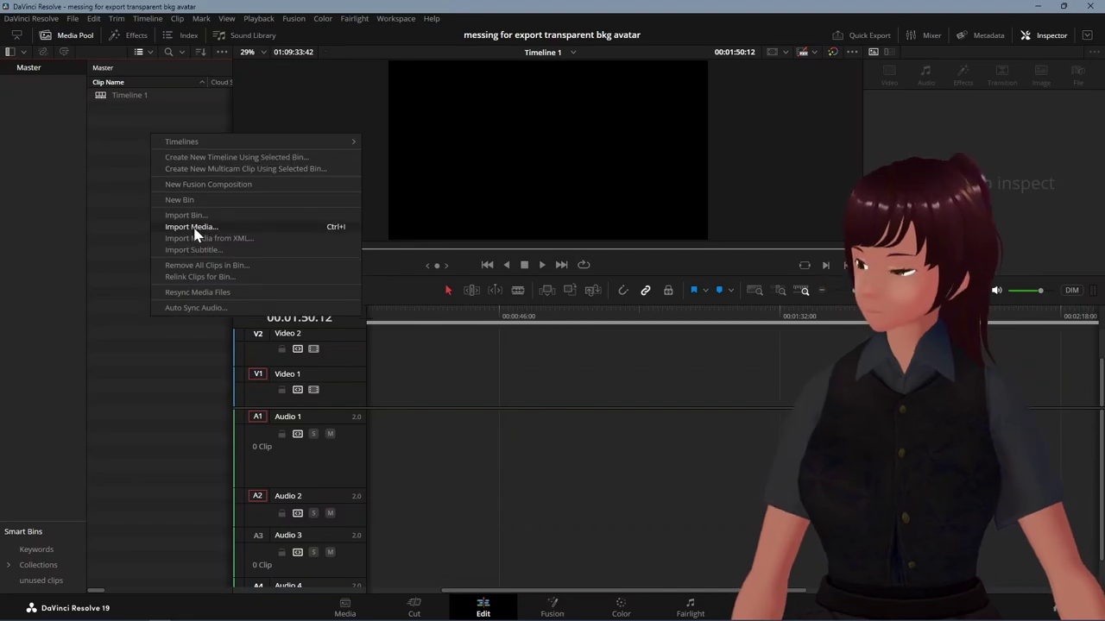
{"action": "left_click", "coordinate": [193, 227]}
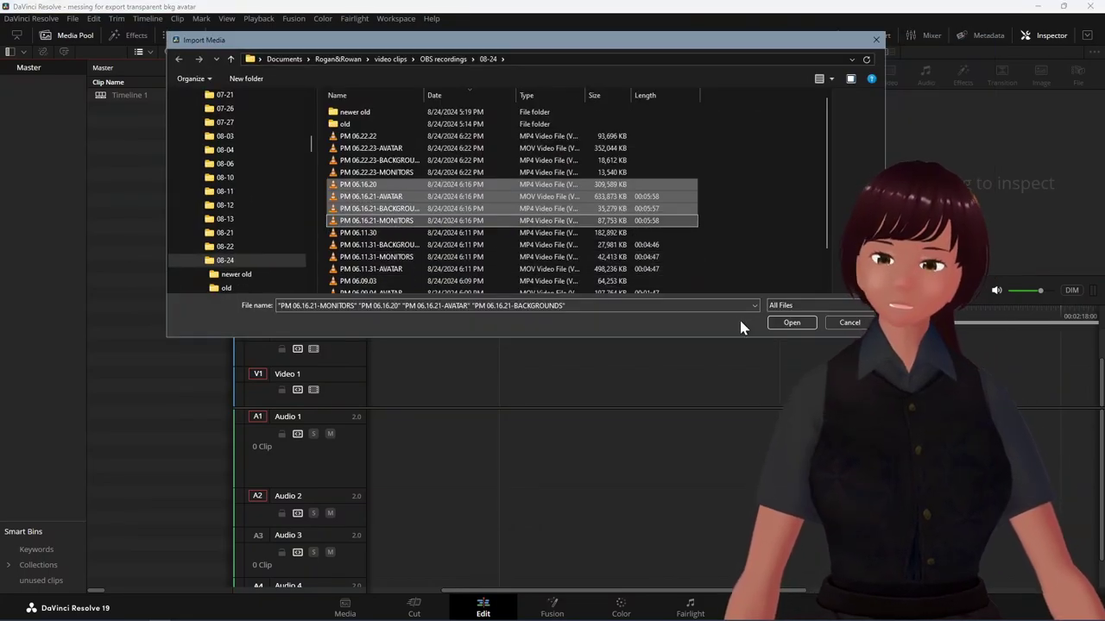
{"action": "left_click", "coordinate": [791, 320]}
{"action": "left_click", "coordinate": [101, 96]}
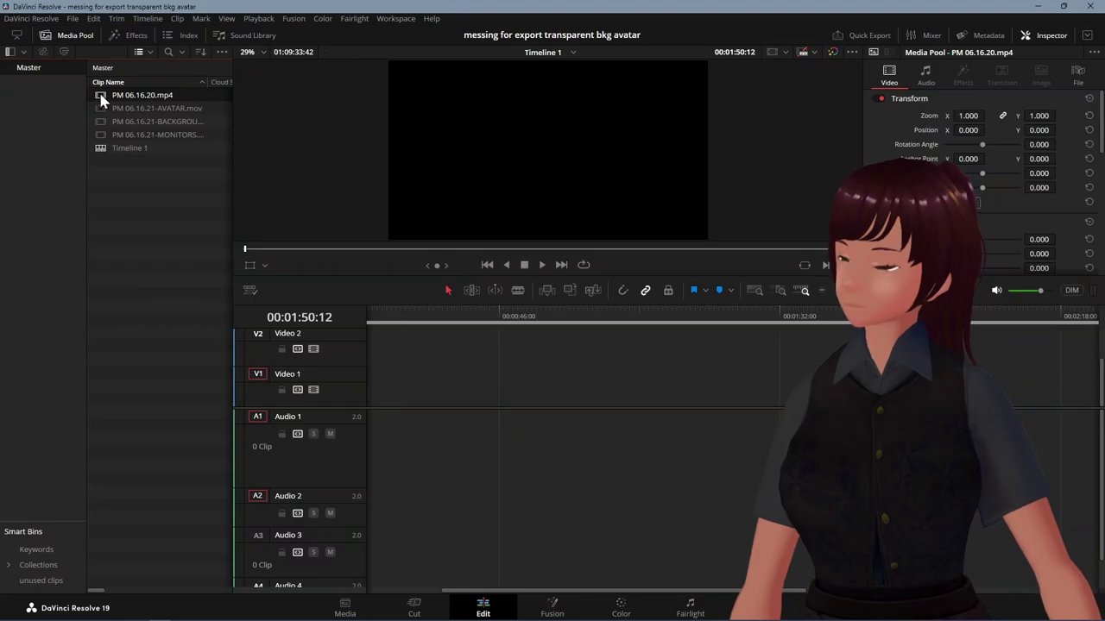
Scrub through PM 06.16.20.mp4 and PM 06.16.21-AVATAR.mov in the source viewer.
{"action": "double_click", "coordinate": [101, 96]}
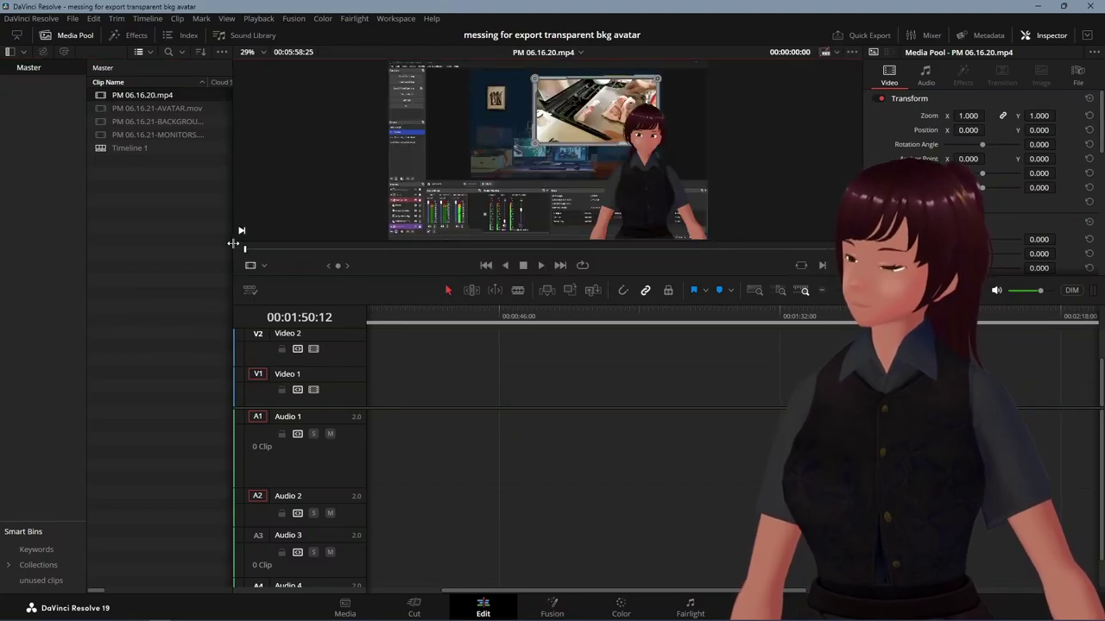
{"action": "left_click_drag", "start_coordinate": [247, 253], "coordinate": [572, 262]}
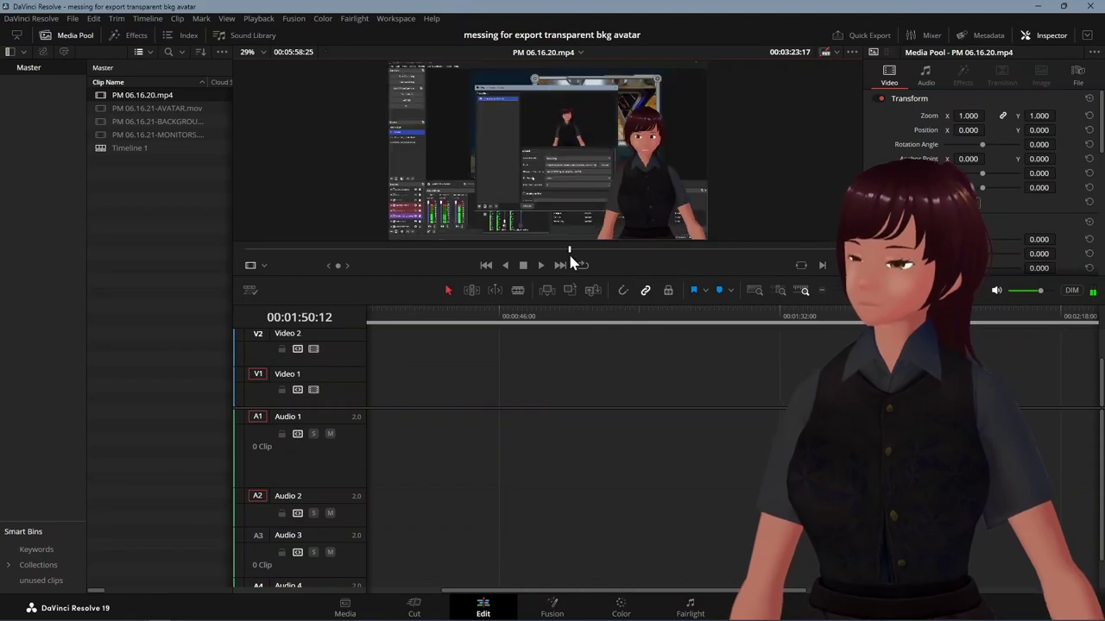
{"action": "left_click", "coordinate": [125, 109]}
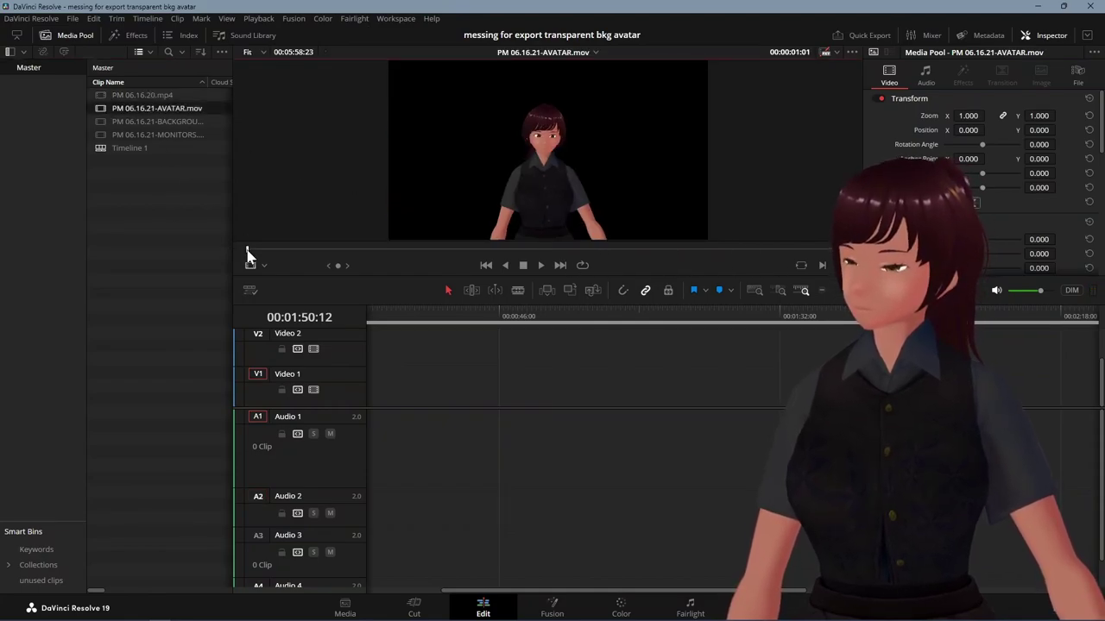
{"action": "left_click_drag", "start_coordinate": [246, 254], "coordinate": [710, 251]}
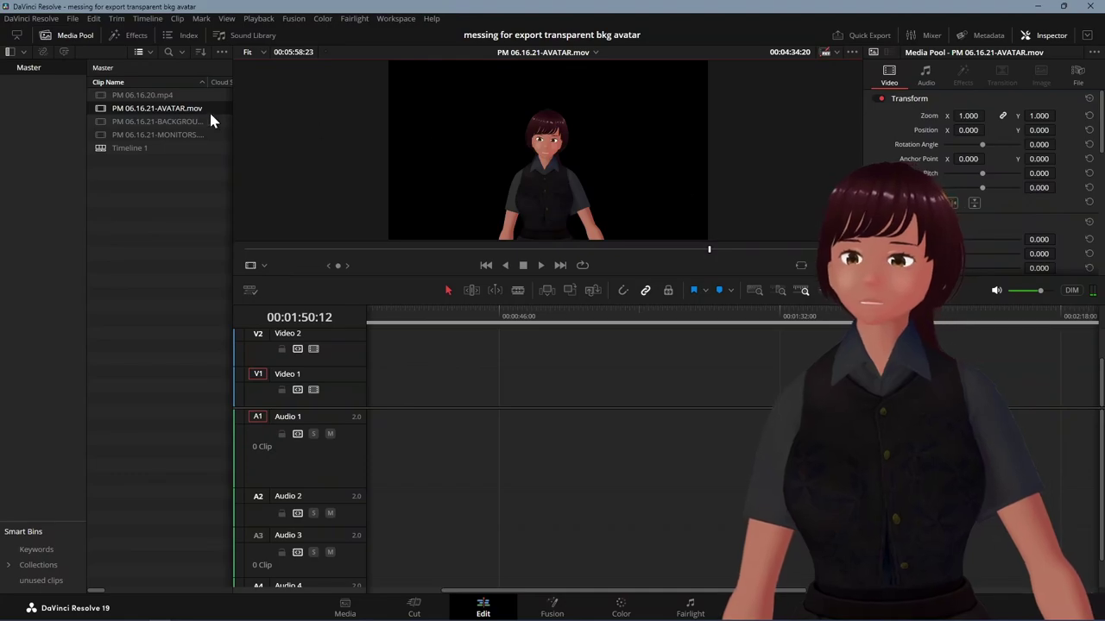
{"action": "left_click", "coordinate": [150, 125]}
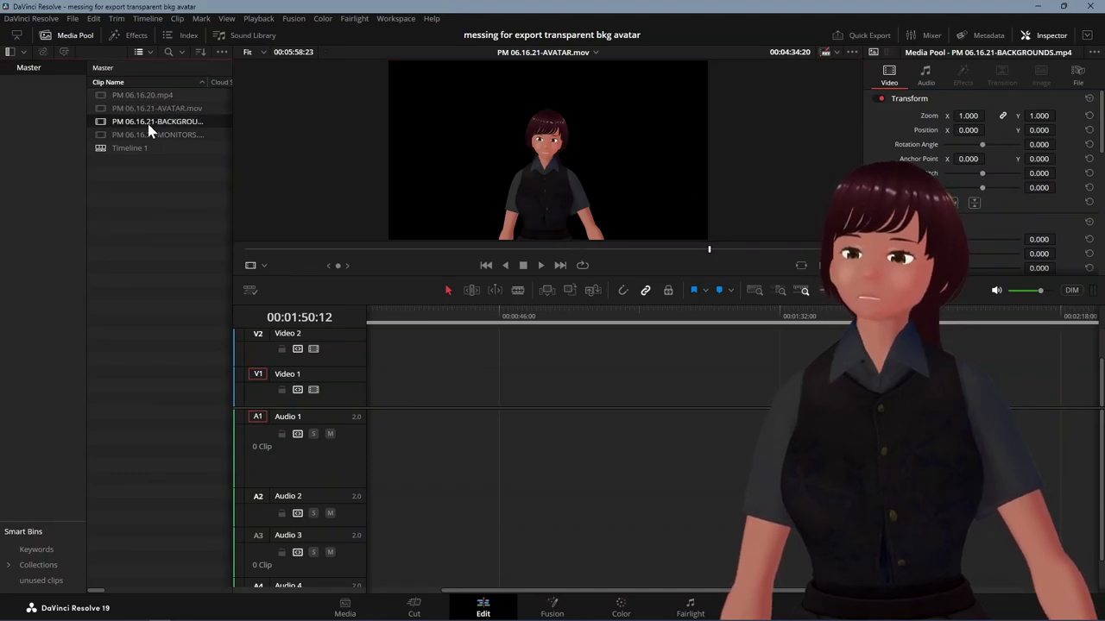
{"action": "left_click", "coordinate": [150, 109]}
Set PM 06.16.21-AVATAR.mov's Alpha Mode to Premultiplied in its clip attributes.
{"action": "right_click", "coordinate": [150, 109]}
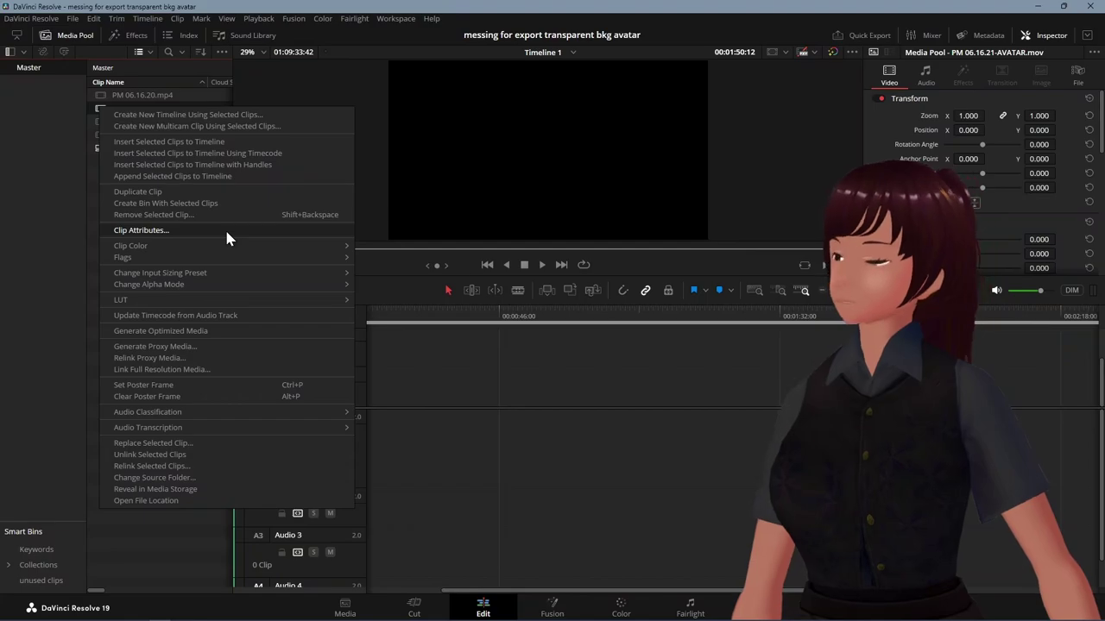
{"action": "left_click", "coordinate": [226, 231]}
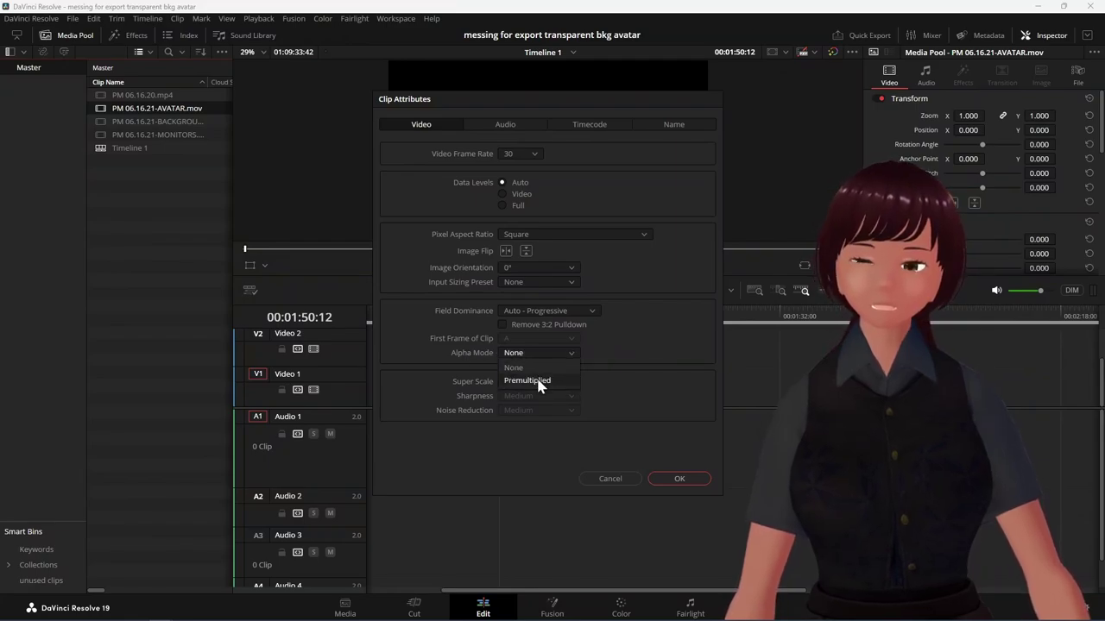
{"action": "left_click", "coordinate": [686, 476]}
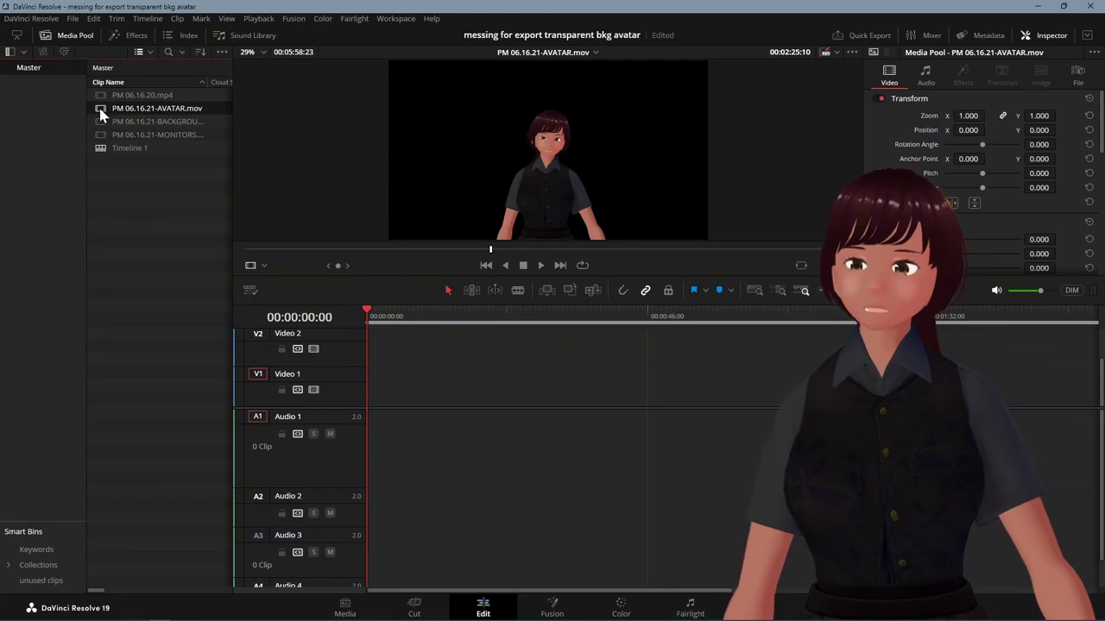
Drop PM 06.16.21-AVATAR.mov at the timeline start and zoom the enlarged viewer to verify the checkerboard transparency.
{"action": "left_click_drag", "start_coordinate": [98, 108], "coordinate": [372, 380]}
{"action": "left_click_drag", "start_coordinate": [478, 363], "coordinate": [494, 410]}
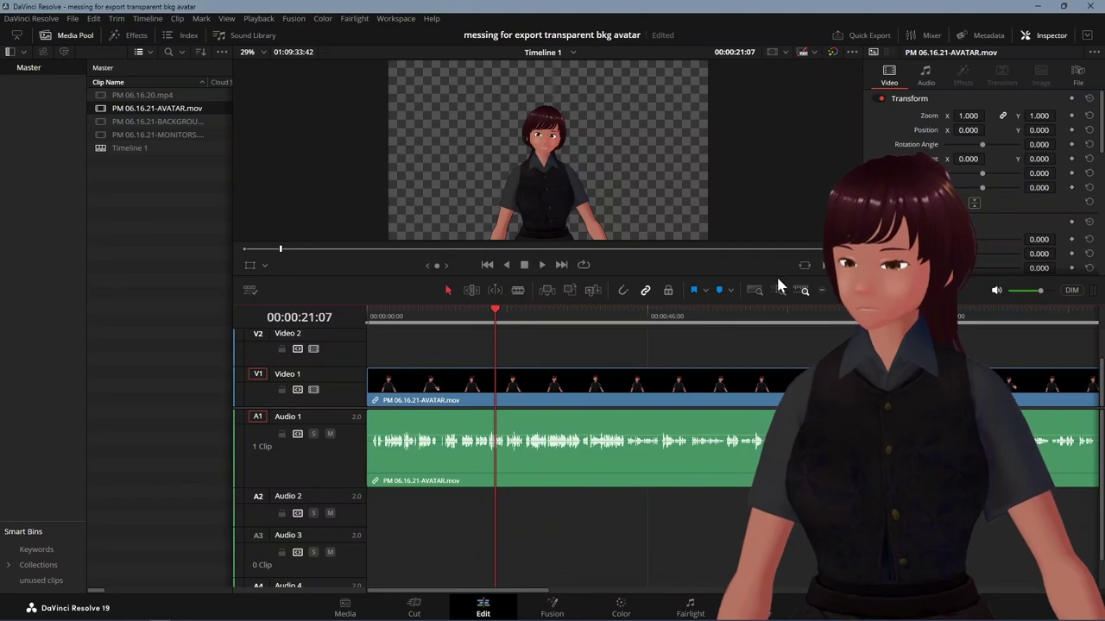
{"action": "left_click_drag", "start_coordinate": [775, 273], "coordinate": [775, 451]}
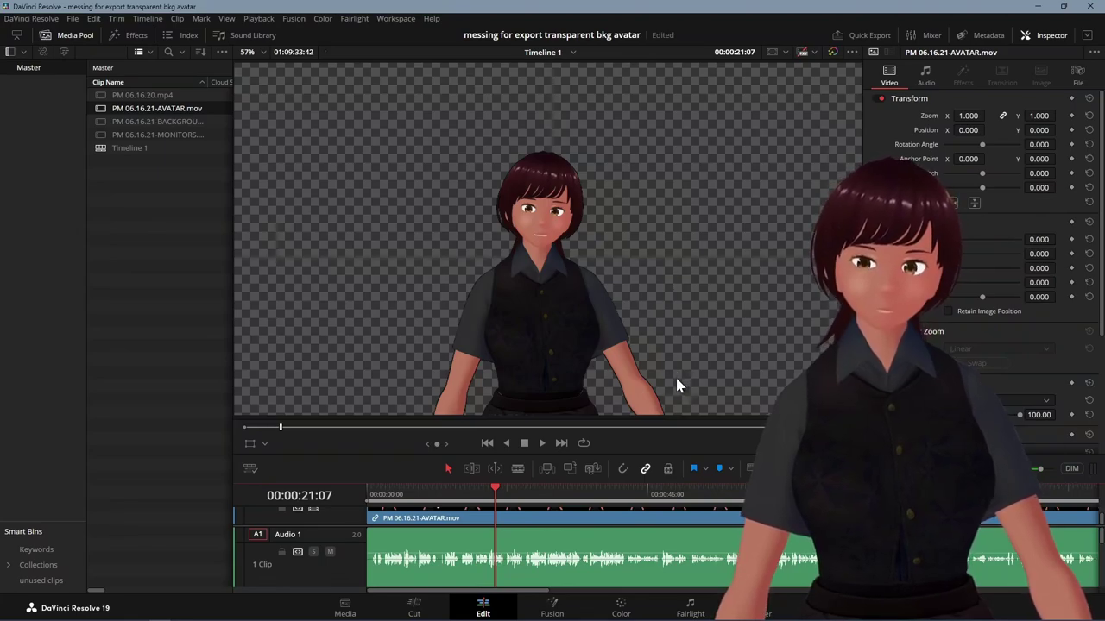
{"action": "scroll", "coordinate": [656, 391], "scroll_direction": "up", "scroll_amount": 1}
{"action": "scroll", "coordinate": [656, 391], "scroll_direction": "up", "scroll_amount": 2}
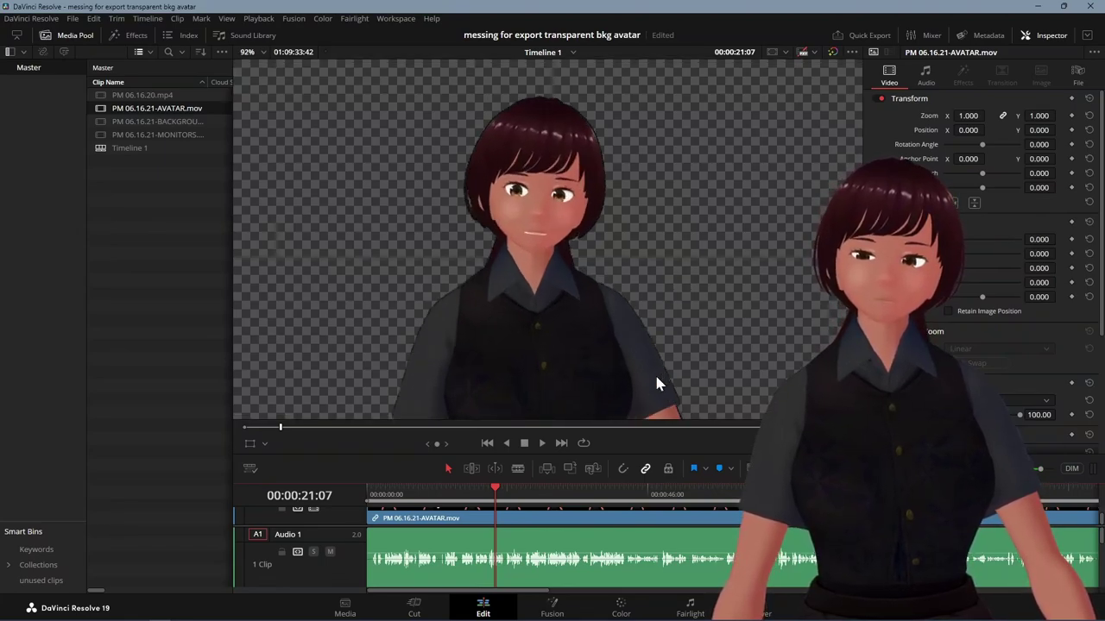
{"action": "scroll", "coordinate": [611, 352], "scroll_direction": "up", "scroll_amount": 2}
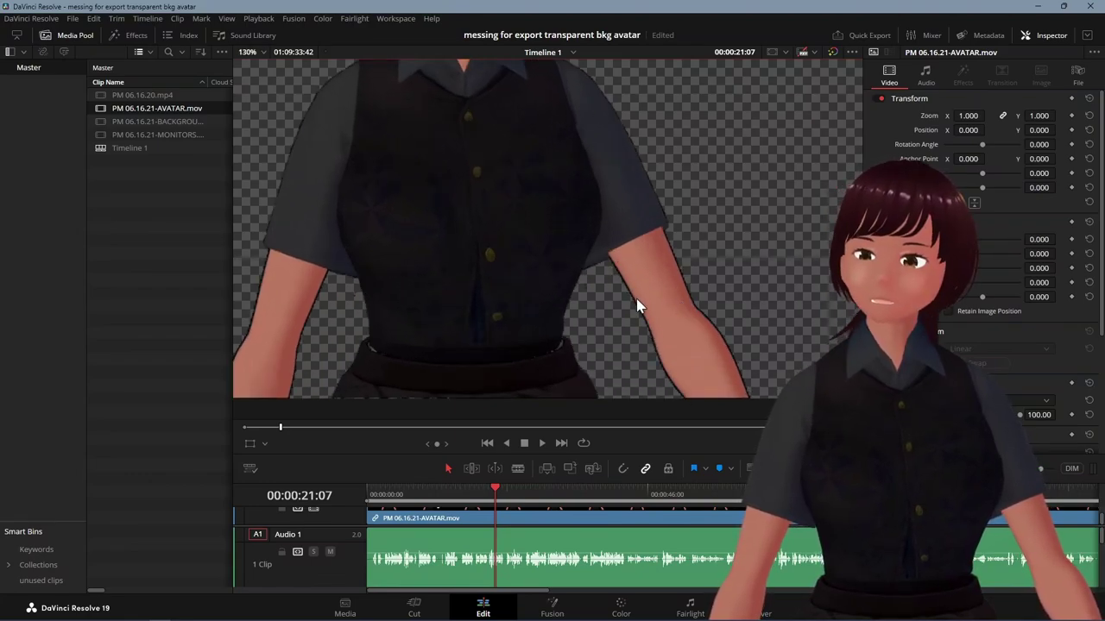
{"action": "left_click_drag", "start_coordinate": [616, 207], "coordinate": [594, 196]}
{"action": "scroll", "coordinate": [646, 297], "scroll_direction": "down", "scroll_amount": 3}
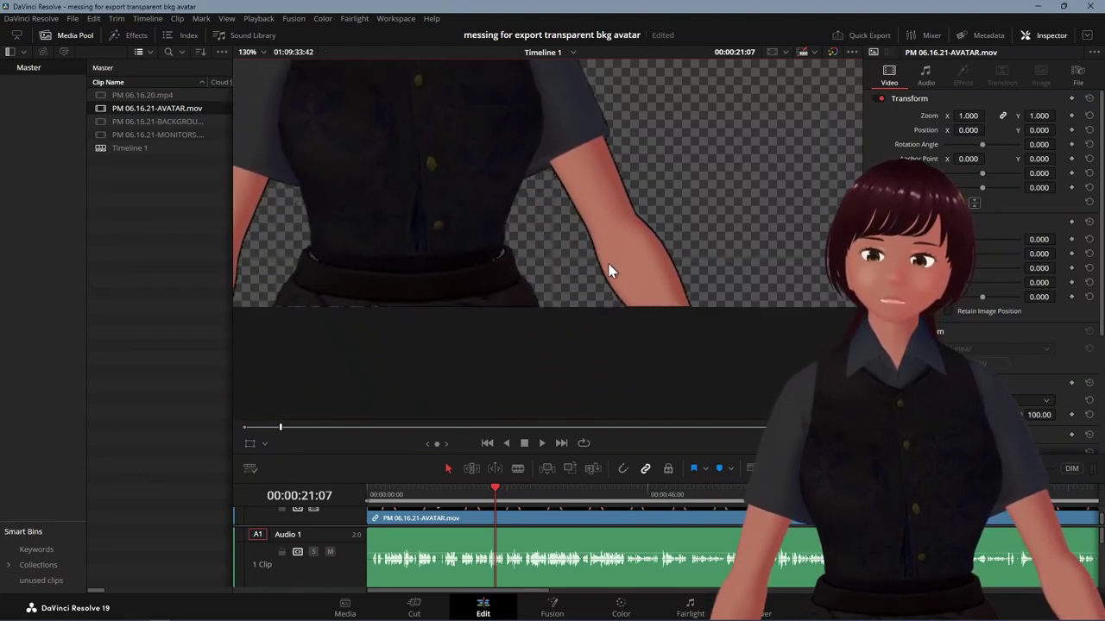
{"action": "scroll", "coordinate": [607, 263], "scroll_direction": "down", "scroll_amount": 2}
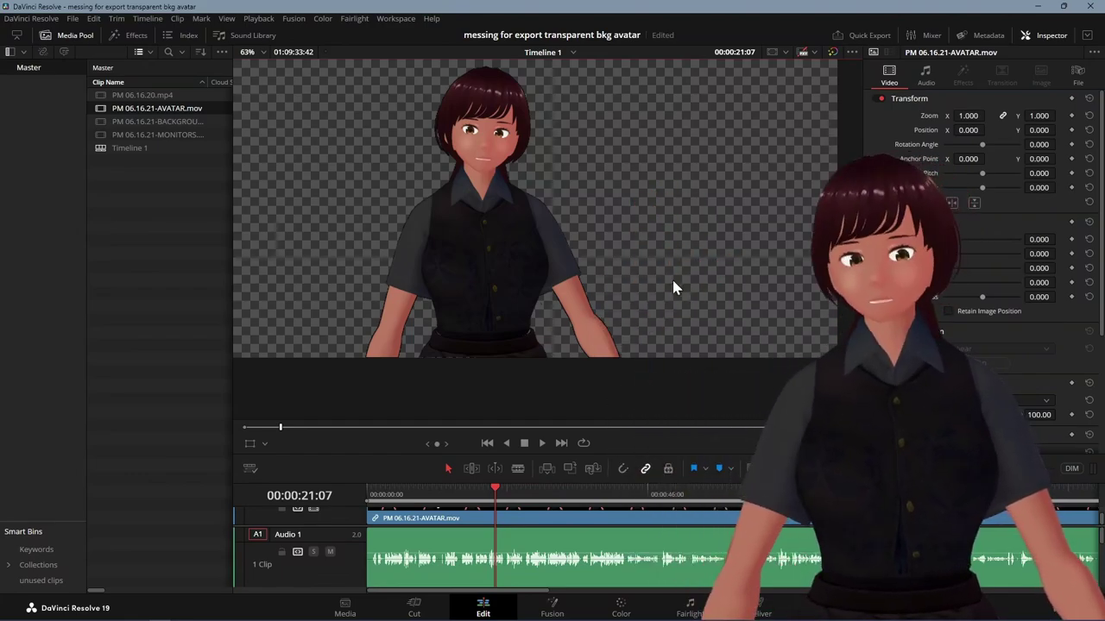
{"action": "left_click", "coordinate": [152, 122]}
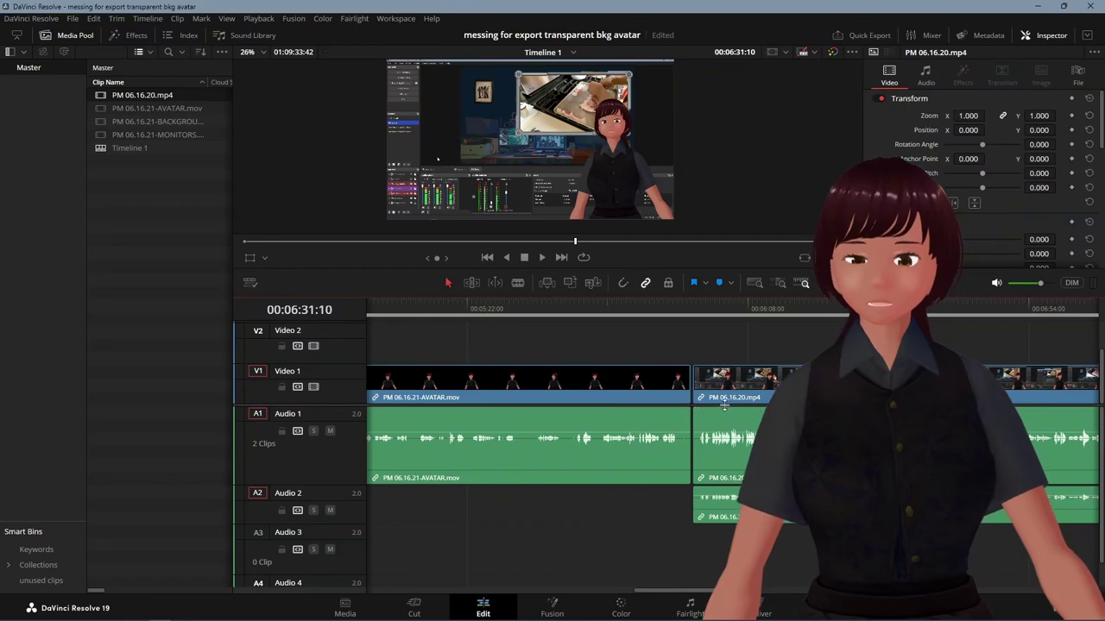
Move AVATAR up to Video 2 and slide BACKGROUNDS to the start of Video 1 beneath it.
{"action": "left_click_drag", "start_coordinate": [727, 397], "coordinate": [999, 397]}
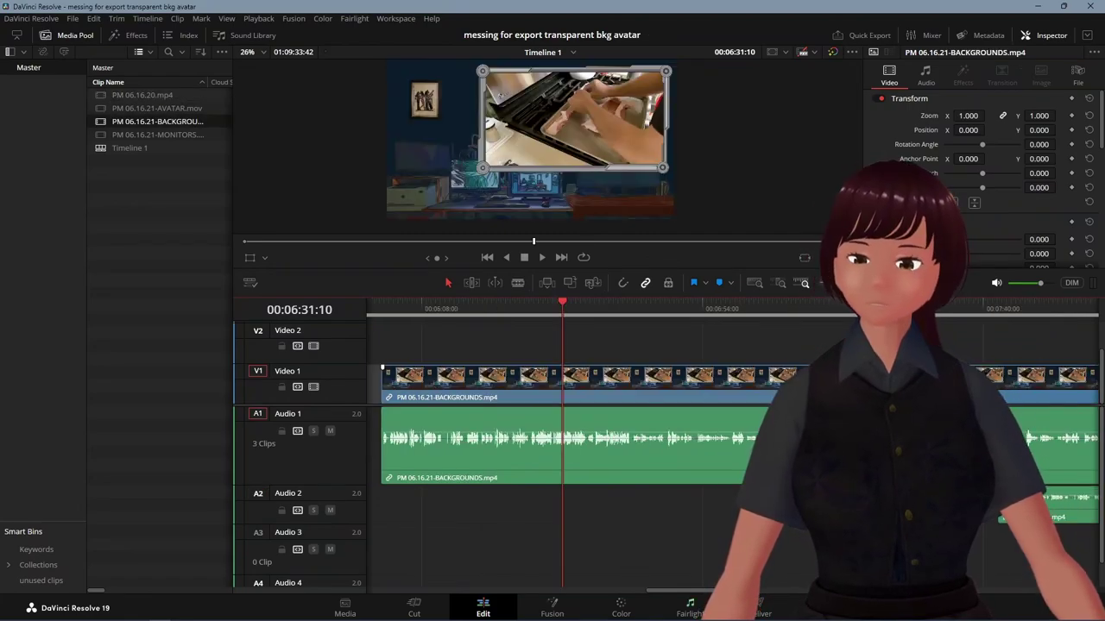
{"action": "left_click_drag", "start_coordinate": [698, 593], "coordinate": [646, 602]}
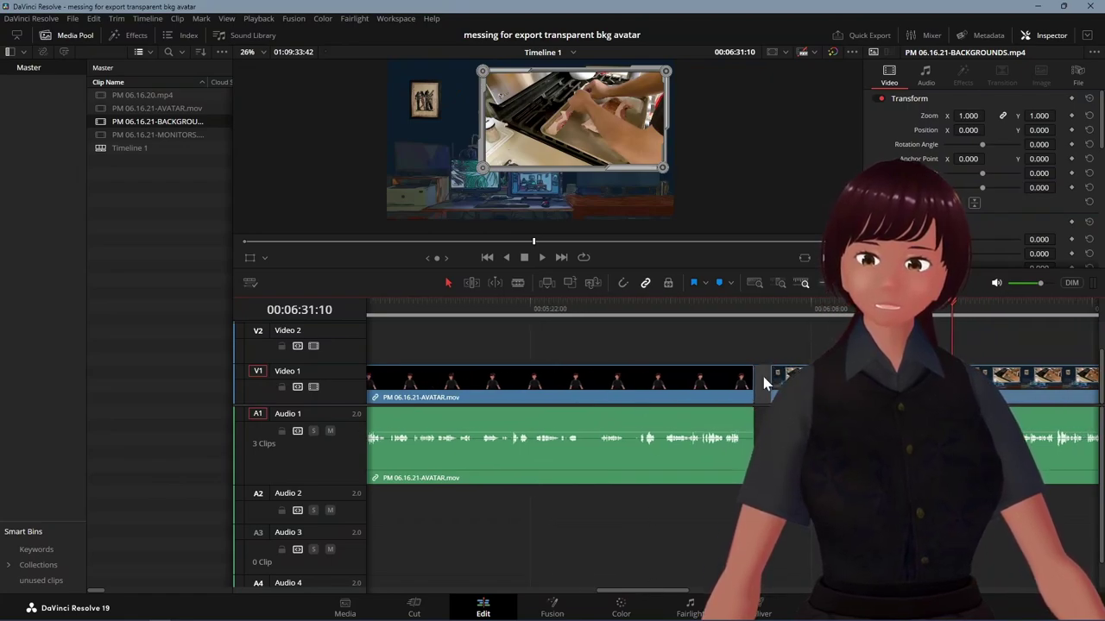
{"action": "left_click_drag", "start_coordinate": [742, 384], "coordinate": [728, 337]}
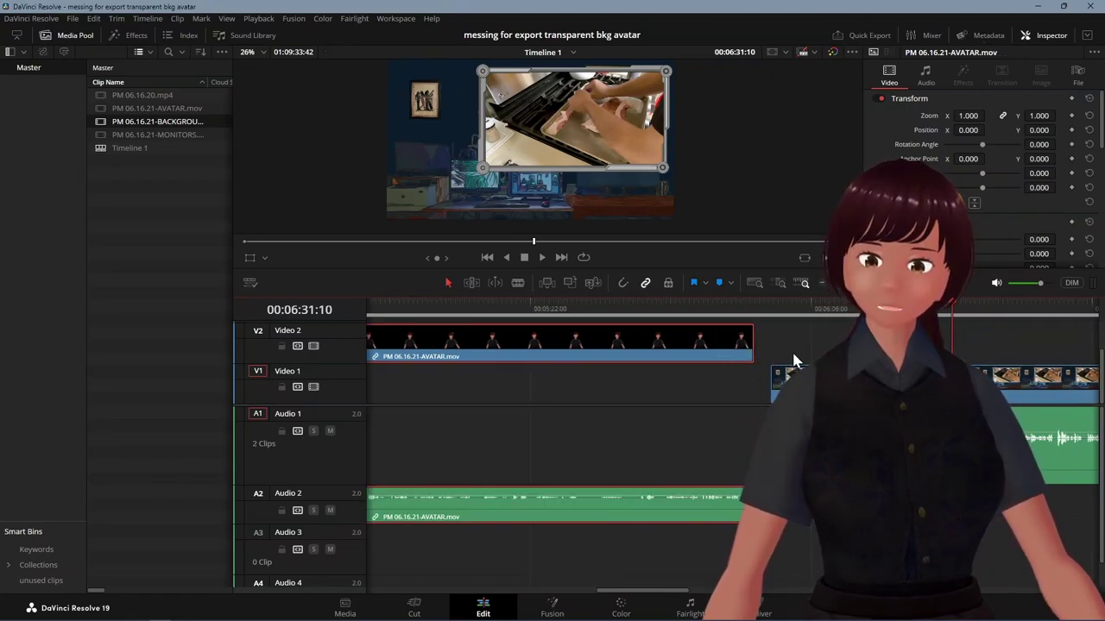
{"action": "left_click_drag", "start_coordinate": [794, 361], "coordinate": [388, 392]}
{"action": "key", "text": "Up"}
{"action": "key", "text": "Home"}
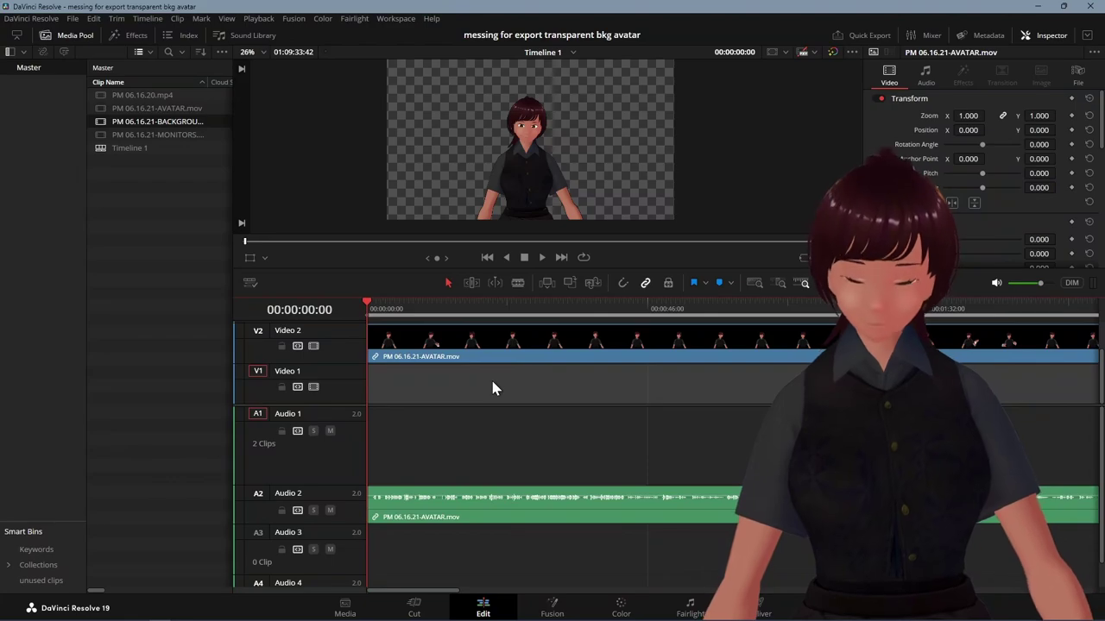
{"action": "key", "text": "ctrl+z"}
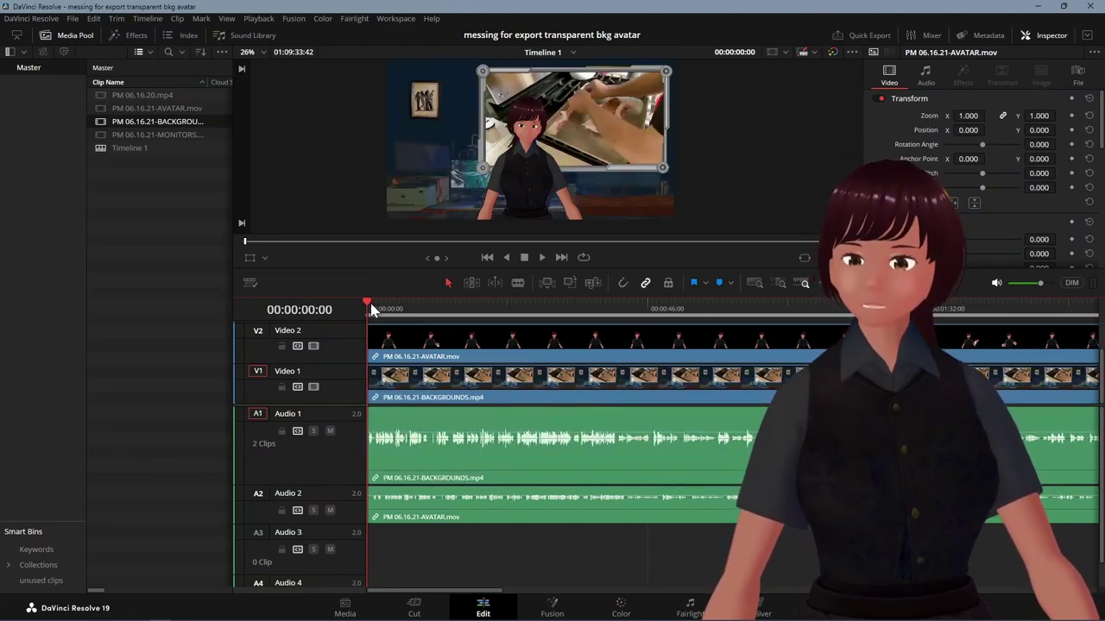
{"action": "left_click_drag", "start_coordinate": [368, 308], "coordinate": [640, 317]}
Save the project and shift the avatar clip left to Position X -569.
{"action": "left_click", "coordinate": [525, 341]}
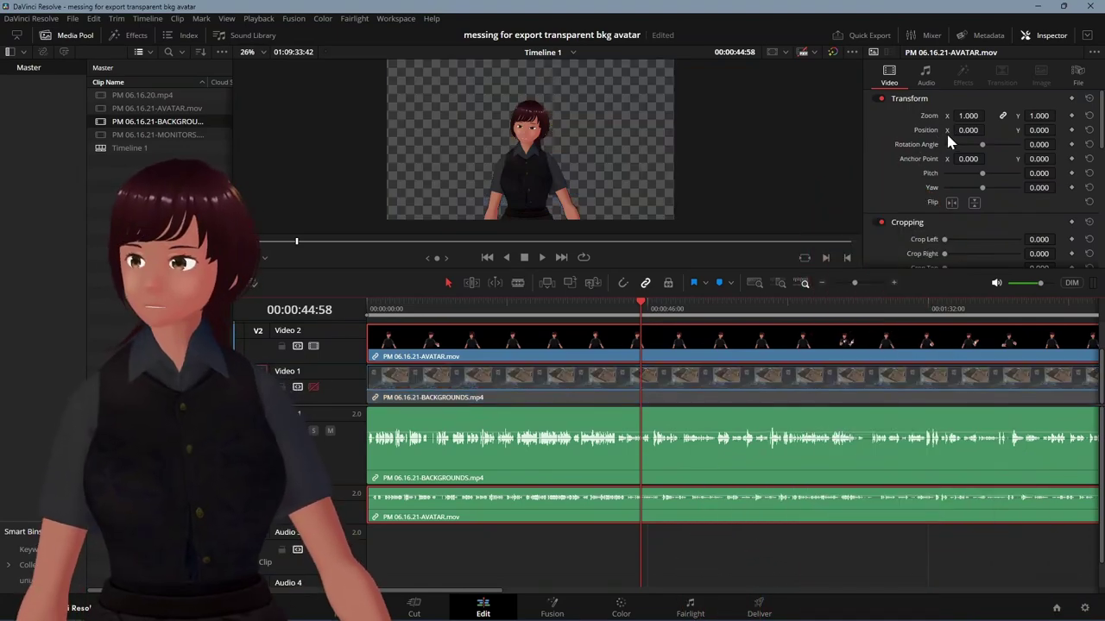
{"action": "key", "text": "ctrl+s"}
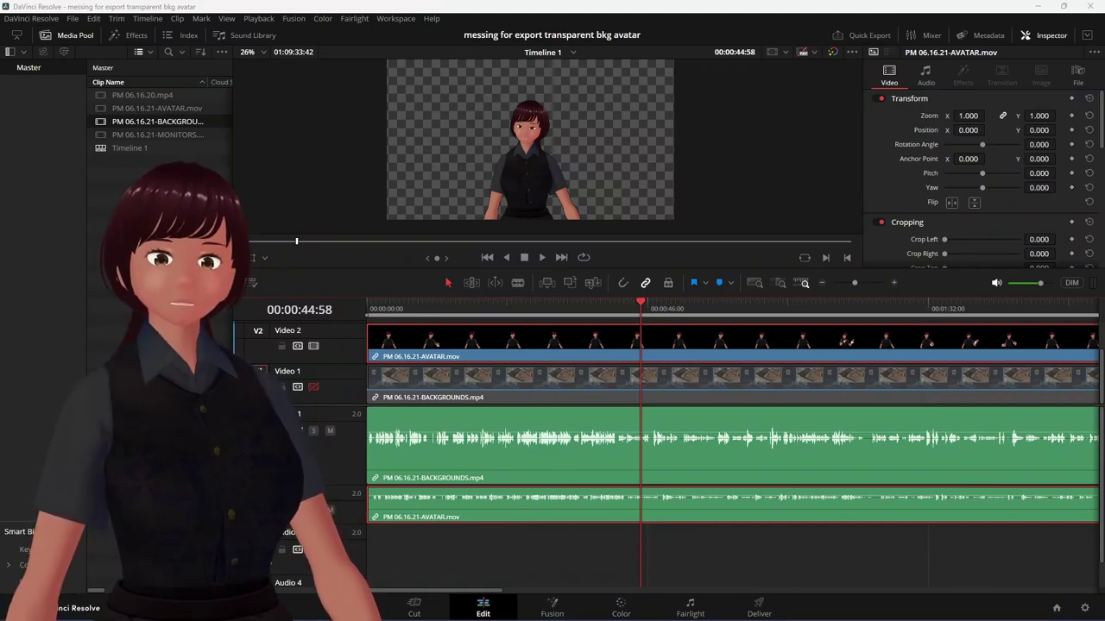
{"action": "mouse_move", "coordinate": [967, 129]}
{"action": "left_mouse_down"}
{"action": "mouse_move", "coordinate": [927, 130]}
{"action": "mouse_move", "coordinate": [991, 138]}
{"action": "left_mouse_up"}
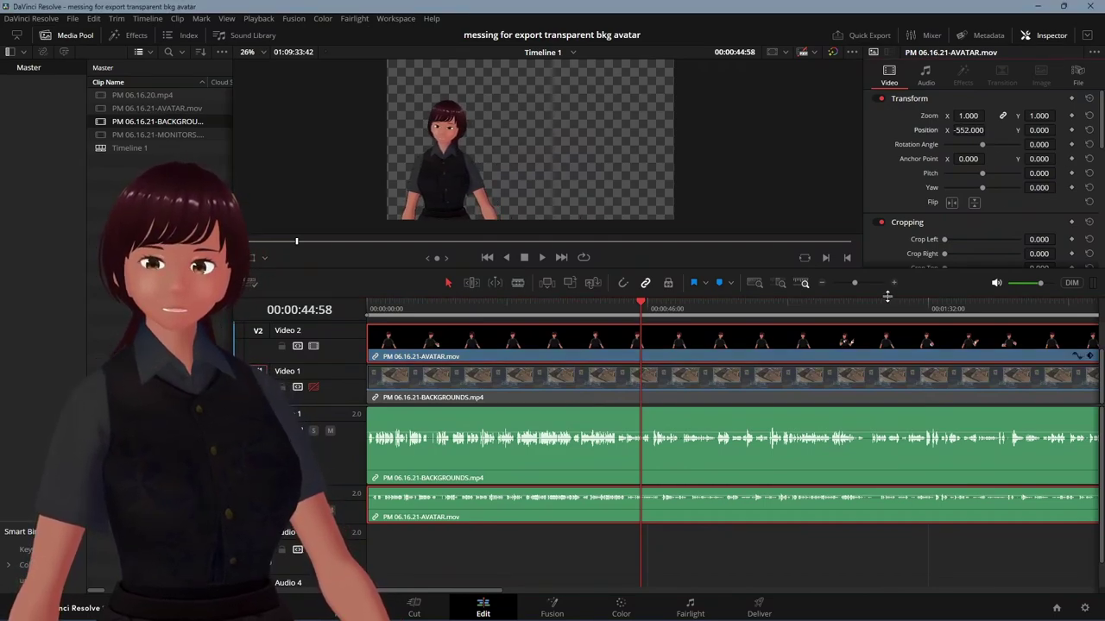
Re-enable the Video 1 track so the background shows behind the avatar, then return near the start.
{"action": "left_click", "coordinate": [552, 390]}
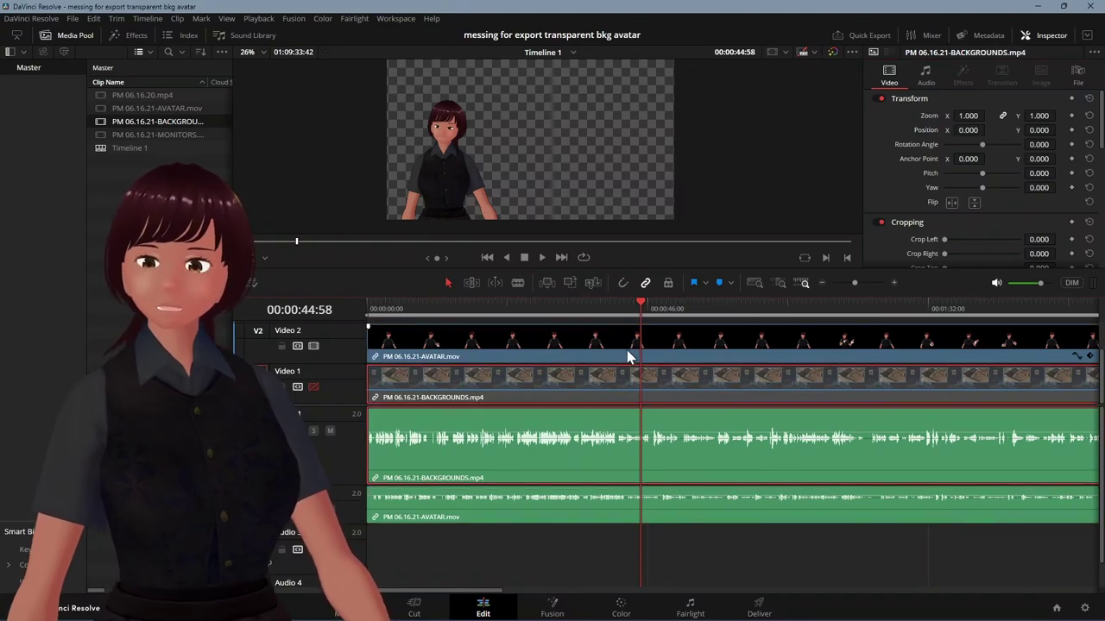
{"action": "left_click", "coordinate": [313, 387]}
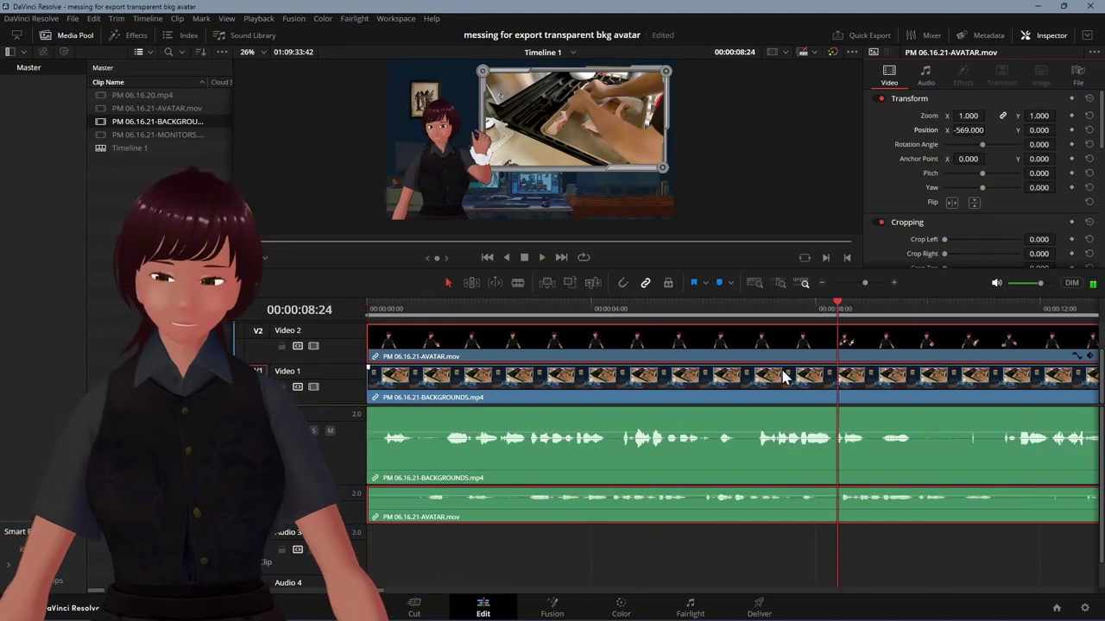
{"action": "left_click_drag", "start_coordinate": [835, 308], "coordinate": [418, 434]}
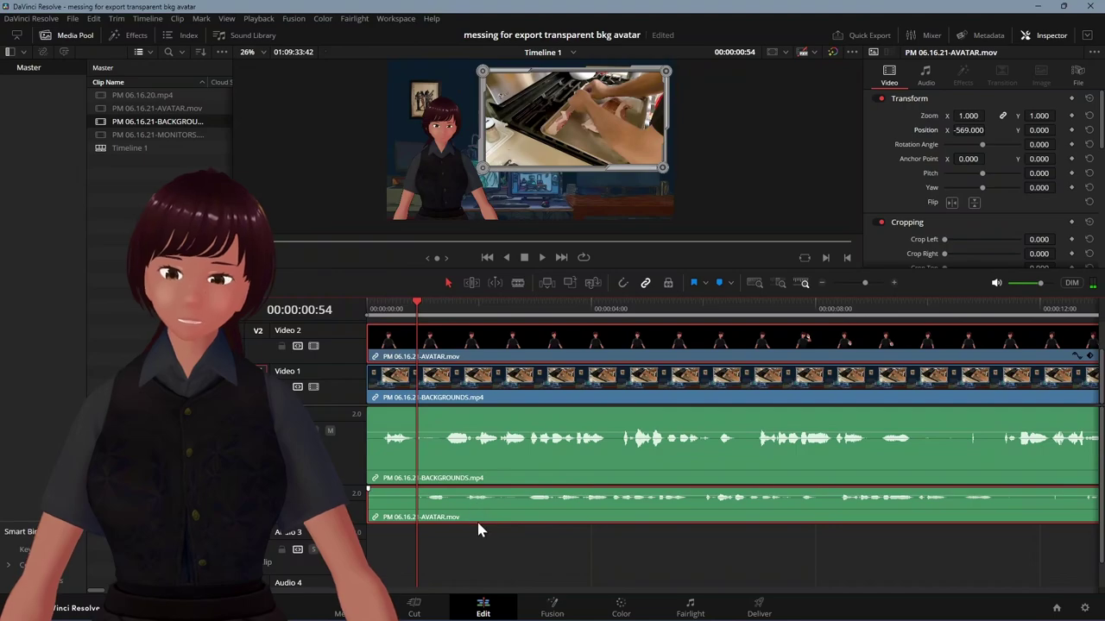
Make the A2 avatar audio track taller and zoom in on the timeline's opening seconds.
{"action": "left_click_drag", "start_coordinate": [360, 523], "coordinate": [362, 587]}
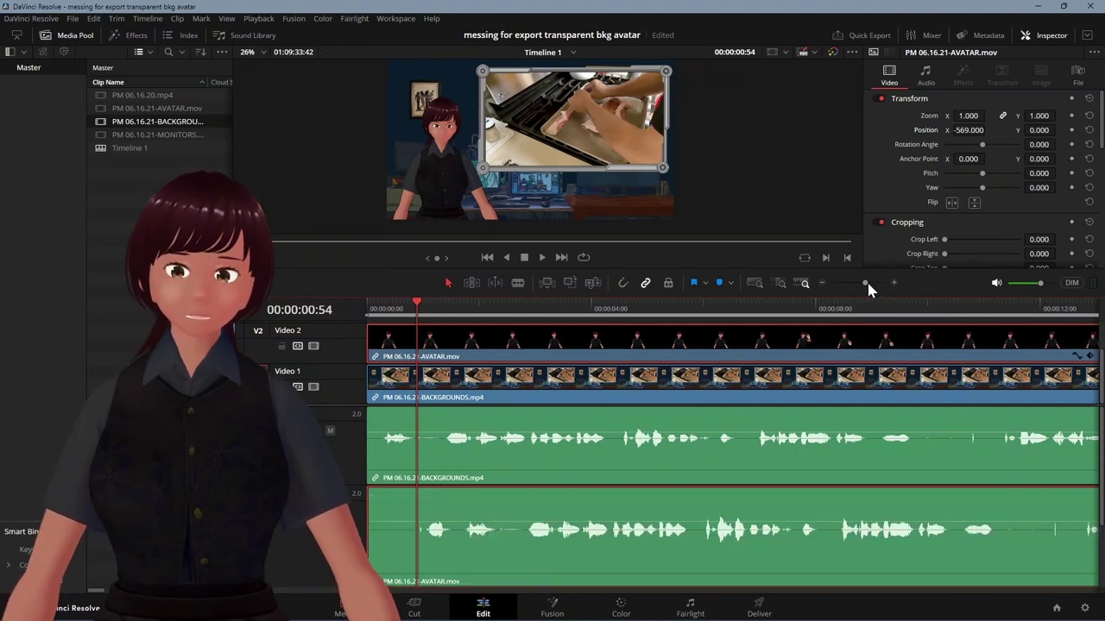
{"action": "left_click_drag", "start_coordinate": [865, 282], "coordinate": [871, 283]}
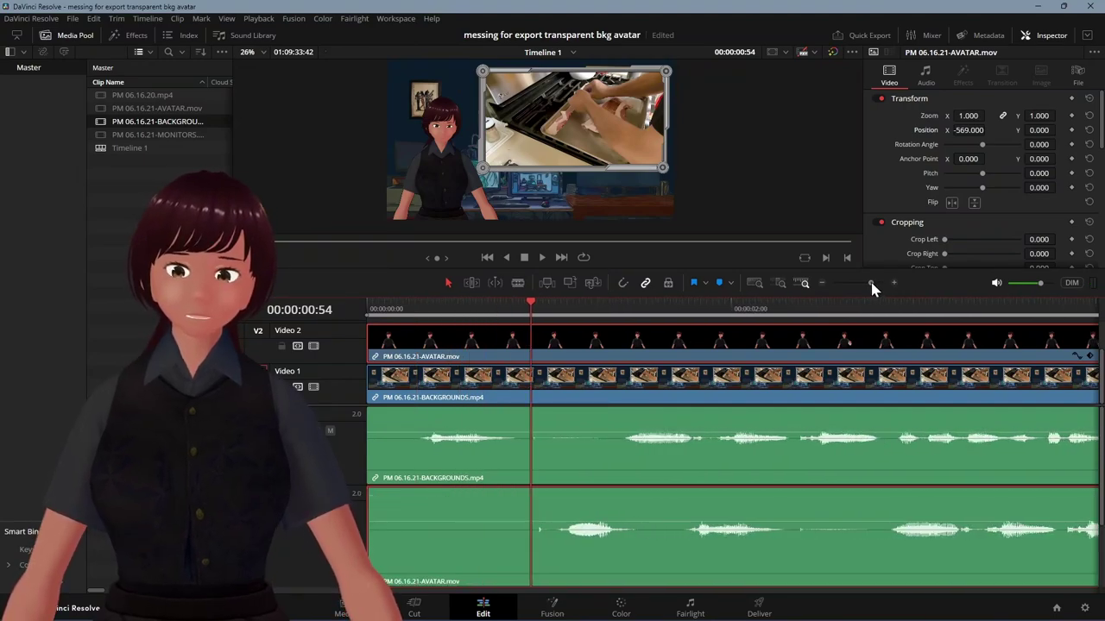
{"action": "left_click_drag", "start_coordinate": [531, 309], "coordinate": [686, 374]}
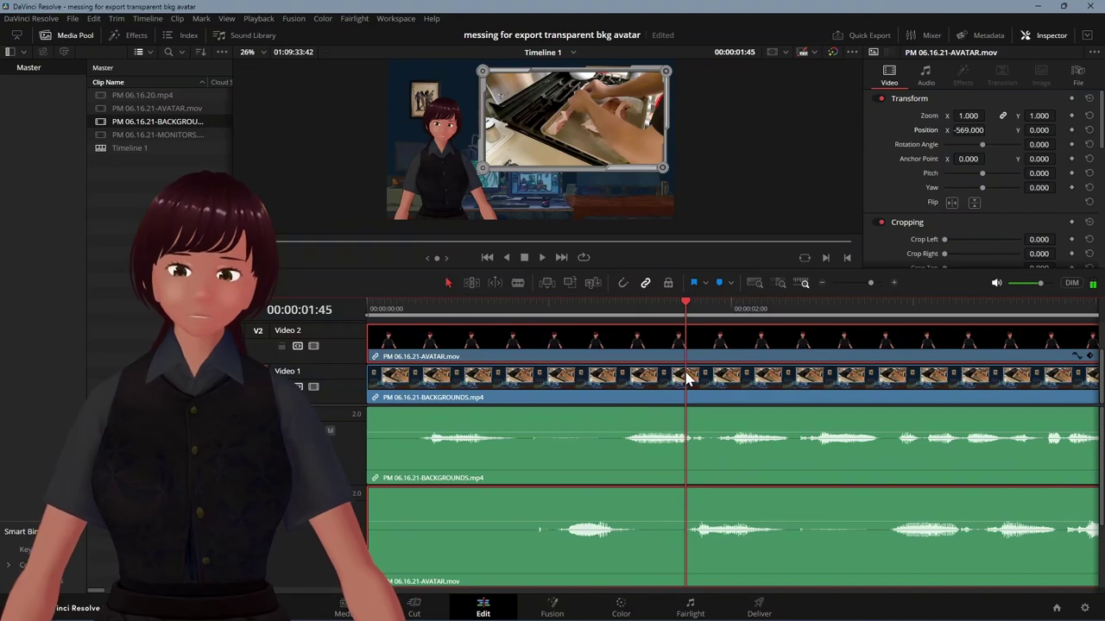
Drag the linked BACKGROUNDS video and audio later until their waveform matches the A2 avatar audio.
{"action": "left_click", "coordinate": [484, 444]}
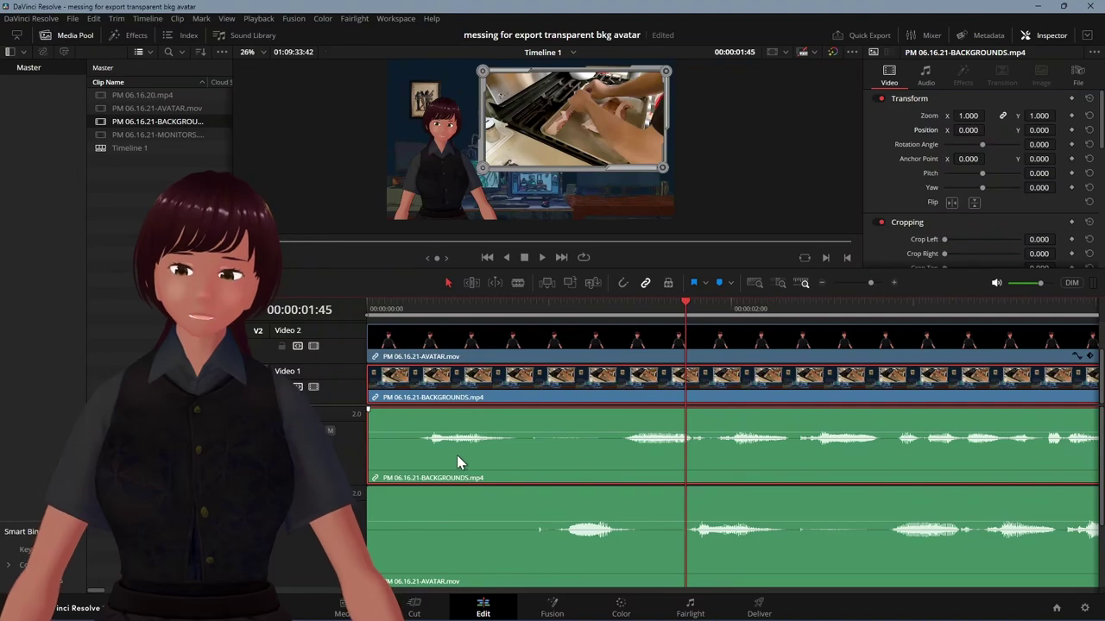
{"action": "left_click_drag", "start_coordinate": [457, 456], "coordinate": [727, 480]}
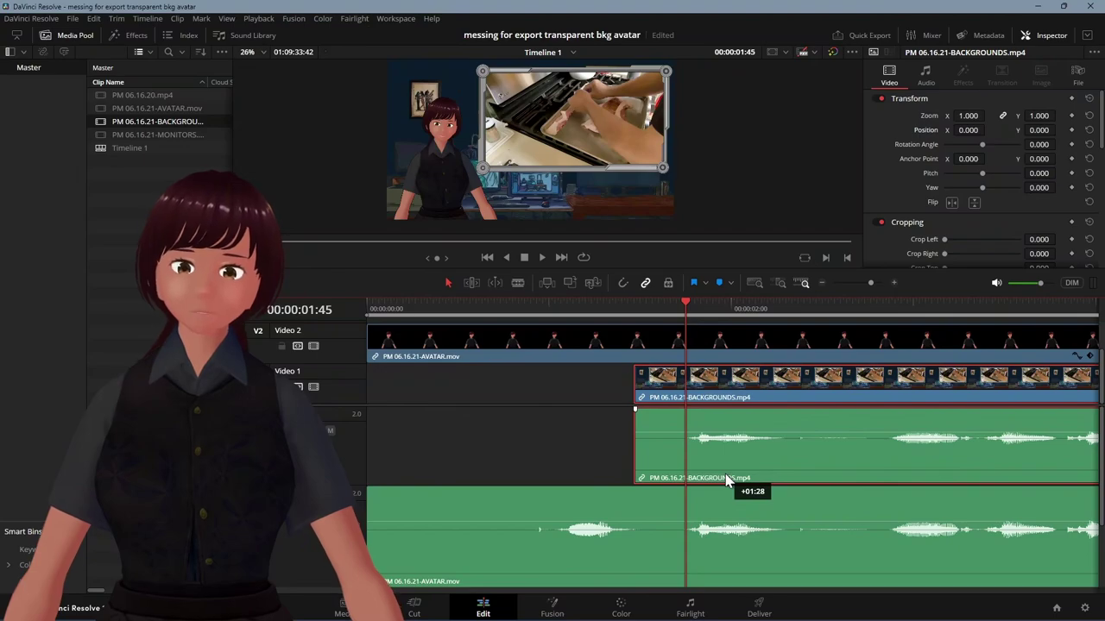
{"action": "left_click_drag", "start_coordinate": [725, 481], "coordinate": [725, 482]}
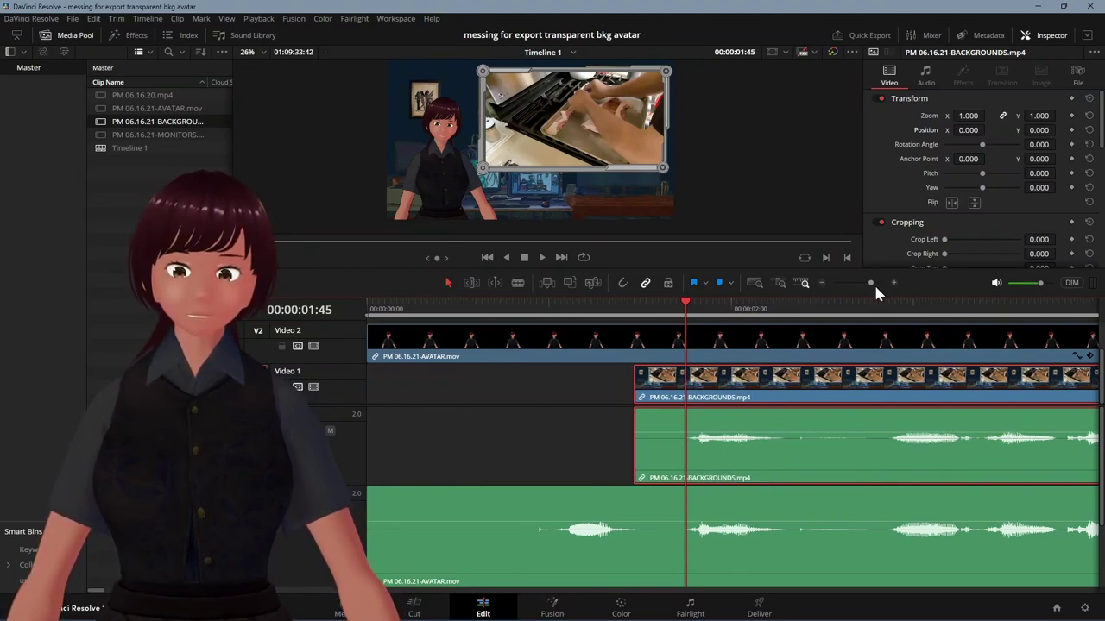
{"action": "left_click_drag", "start_coordinate": [874, 283], "coordinate": [876, 282]}
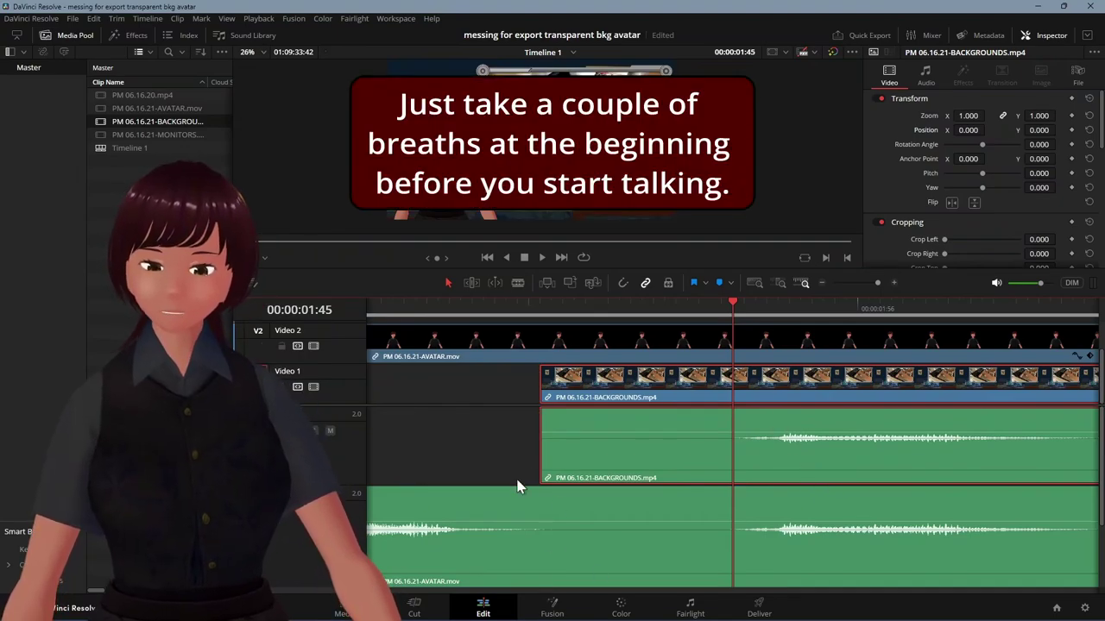
{"action": "key", "text": "space"}
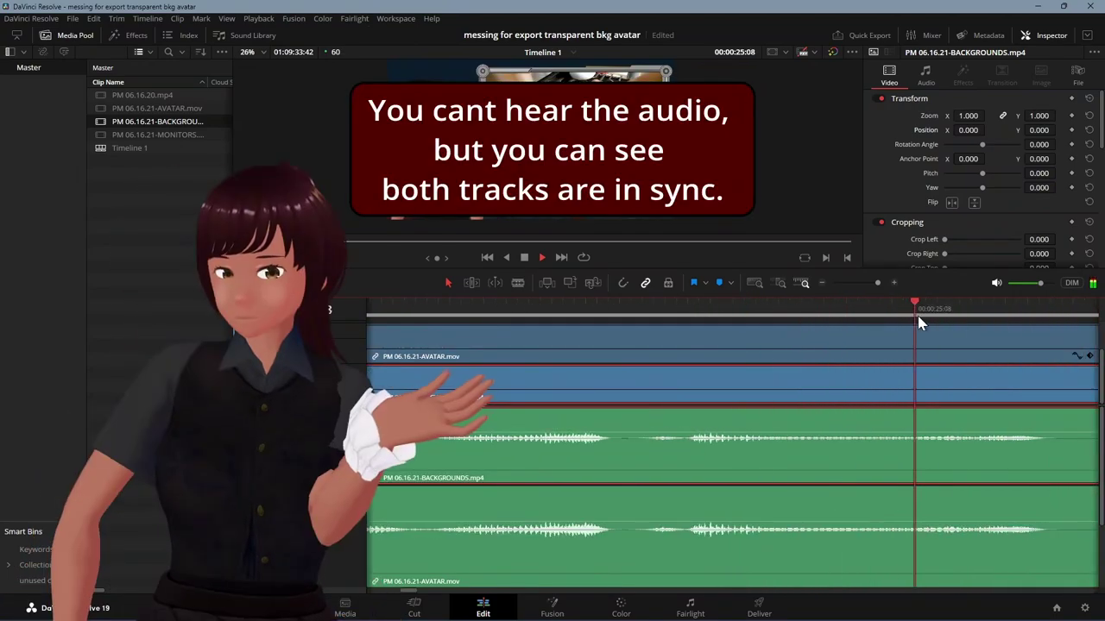
{"action": "key", "text": "space"}
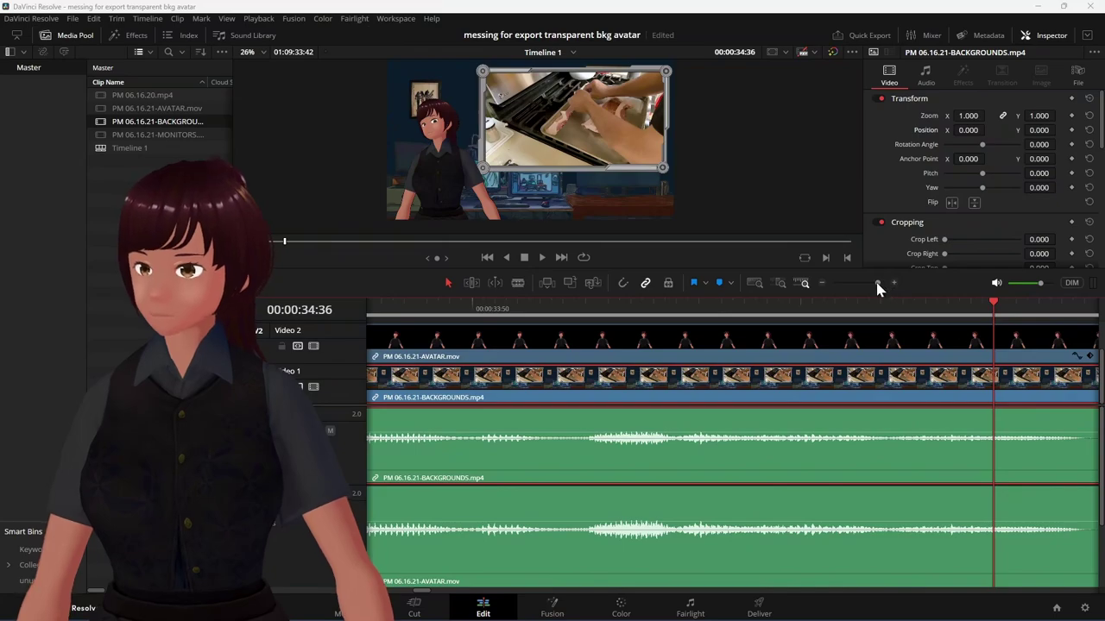
Place PM 06.16.21-MONITORS.mp4 on Video 2 after the existing clips and preview it.
{"action": "left_click_drag", "start_coordinate": [877, 283], "coordinate": [865, 282]}
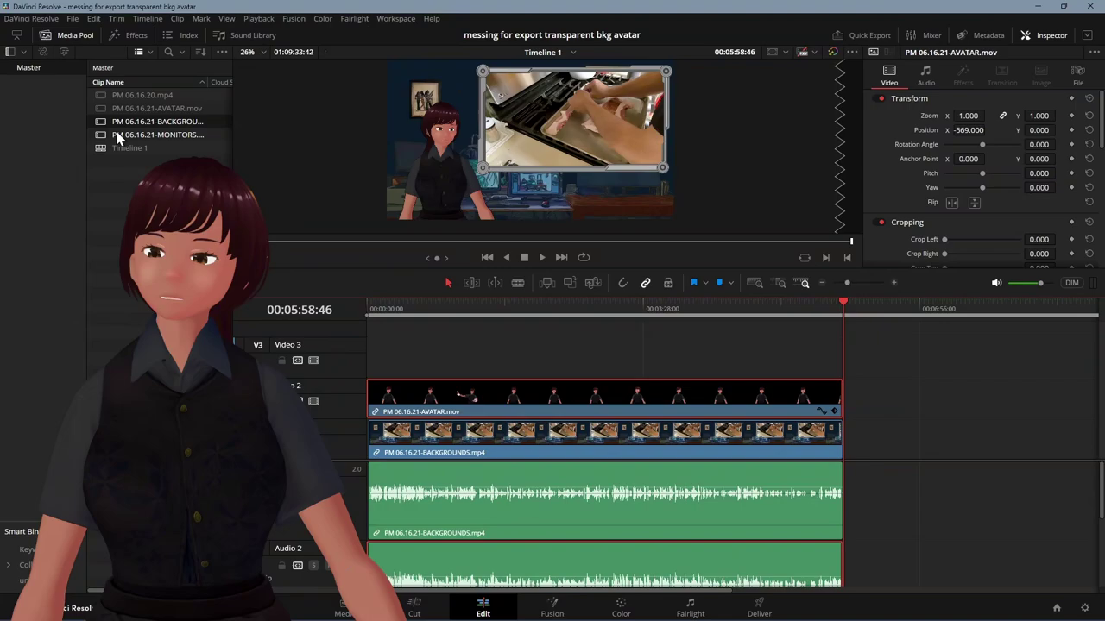
{"action": "left_click_drag", "start_coordinate": [119, 138], "coordinate": [849, 417]}
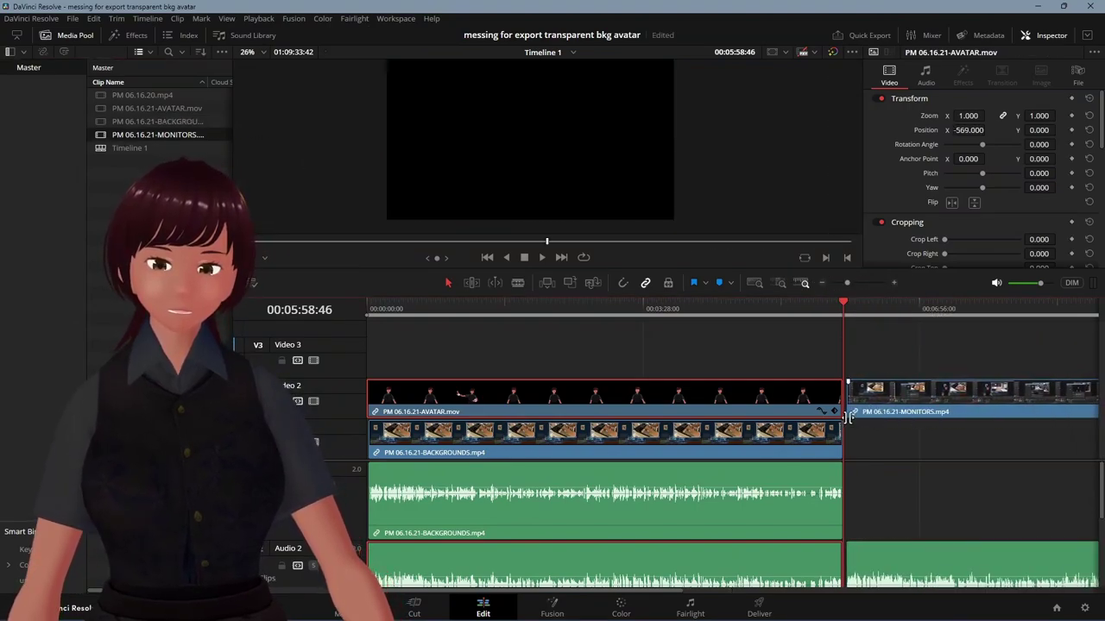
{"action": "left_click_drag", "start_coordinate": [843, 306], "coordinate": [618, 411]}
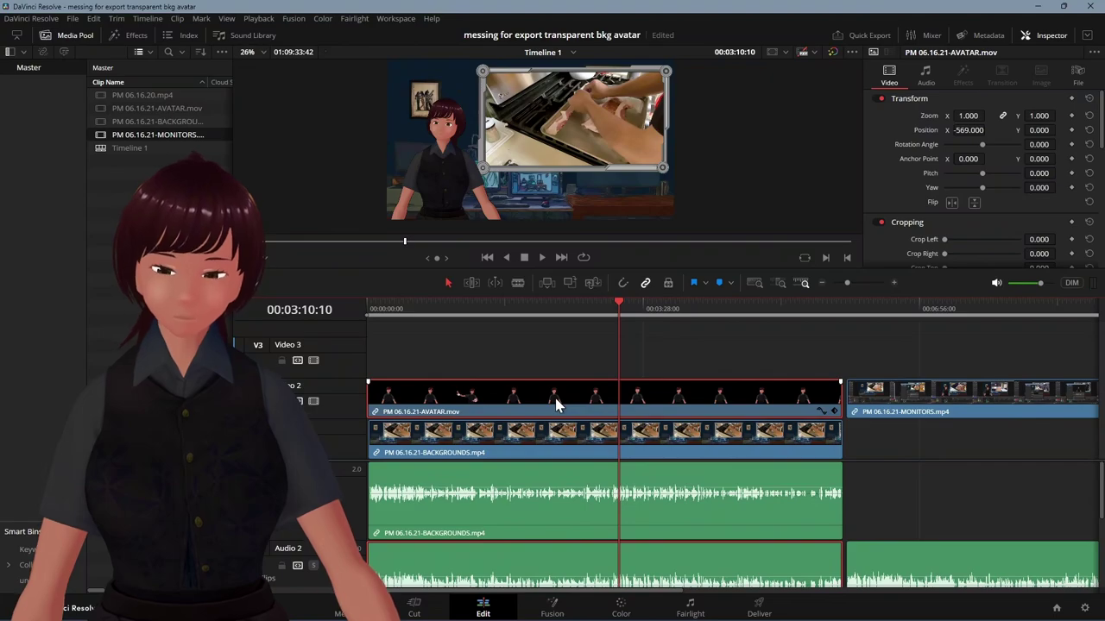
Move the AVATAR clip up onto Video 3.
{"action": "left_click_drag", "start_coordinate": [556, 404], "coordinate": [557, 375]}
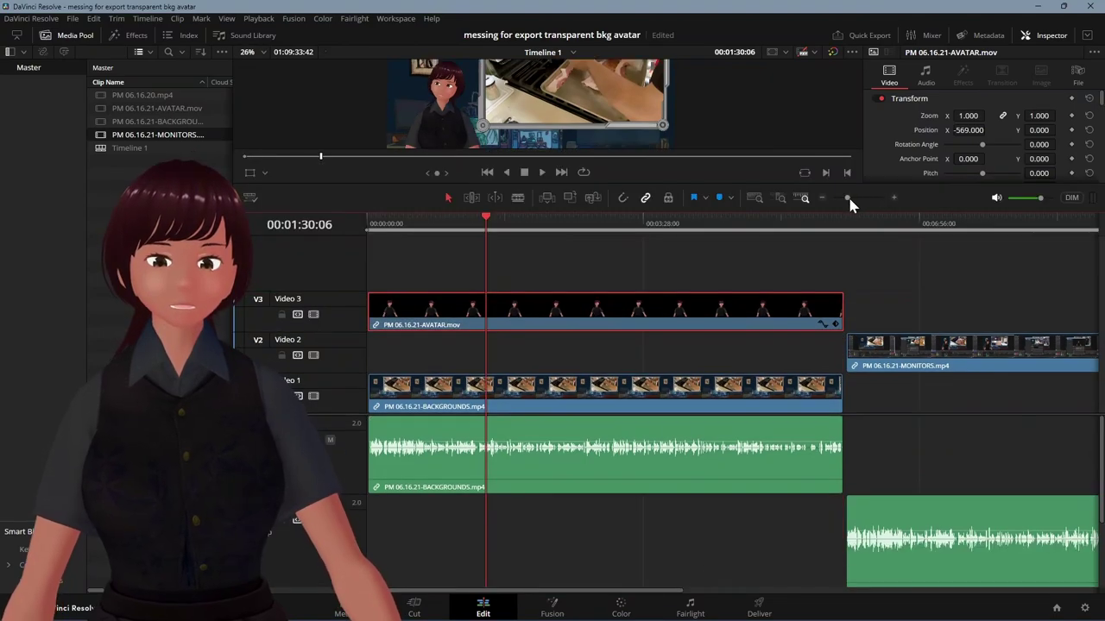
{"action": "left_click_drag", "start_coordinate": [851, 199], "coordinate": [841, 199]}
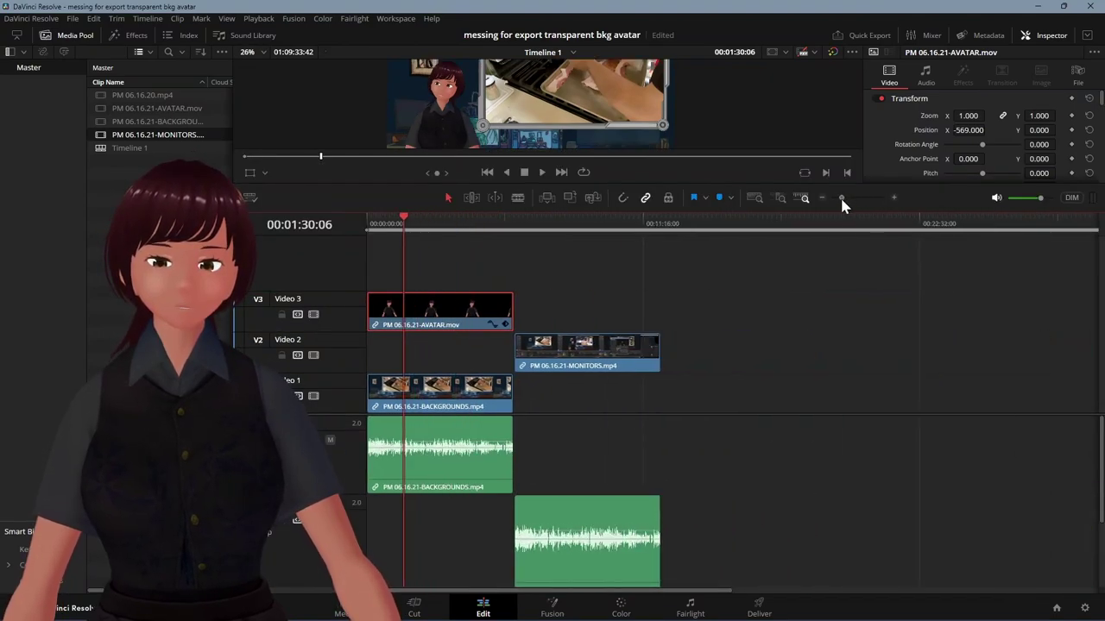
{"action": "left_click", "coordinate": [584, 361]}
Delete the gap before MONITORS so all clips start together, and save the project.
{"action": "left_click", "coordinate": [462, 363]}
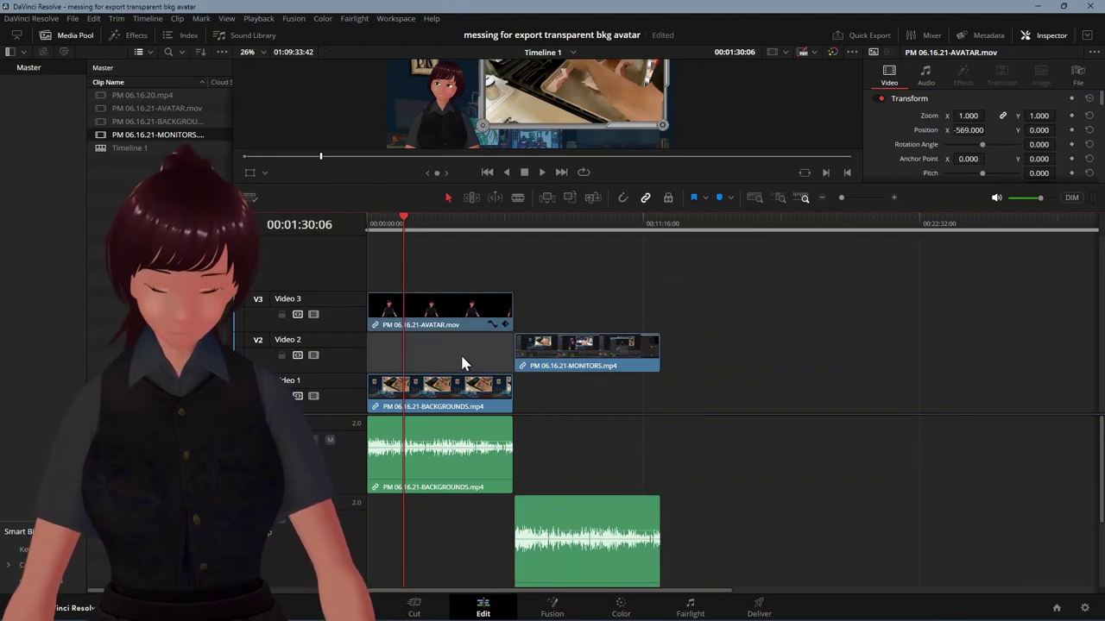
{"action": "key", "text": "Delete"}
{"action": "key", "text": "Home"}
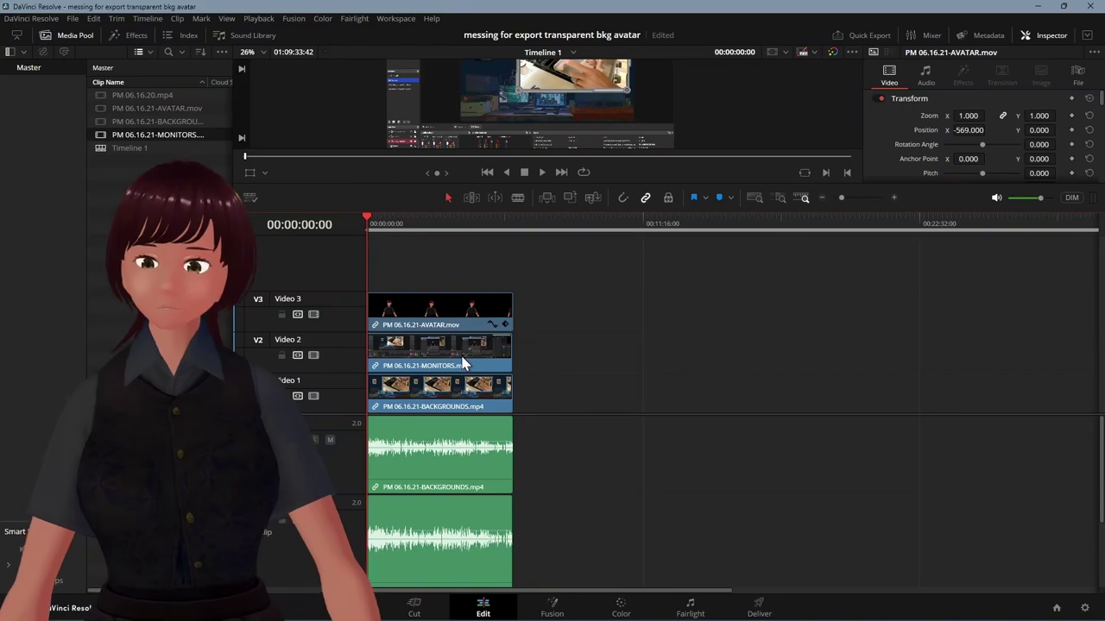
{"action": "key", "text": "ctrl+s"}
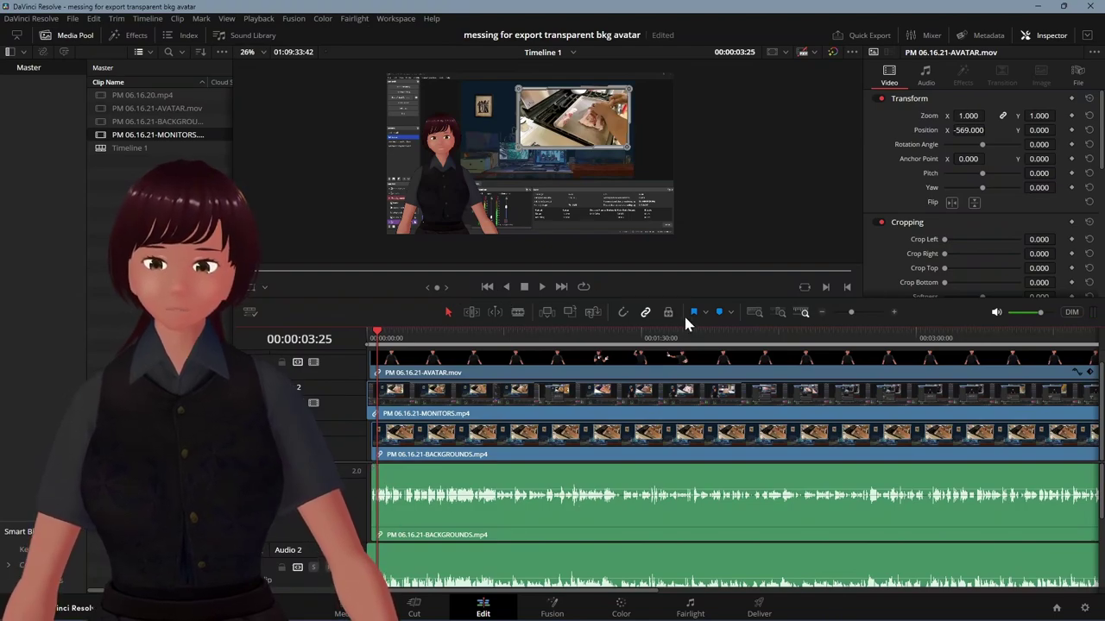
Zoom into the timeline start and shift the MONITORS clip 10 frames later.
{"action": "left_click_drag", "start_coordinate": [852, 314], "coordinate": [861, 308]}
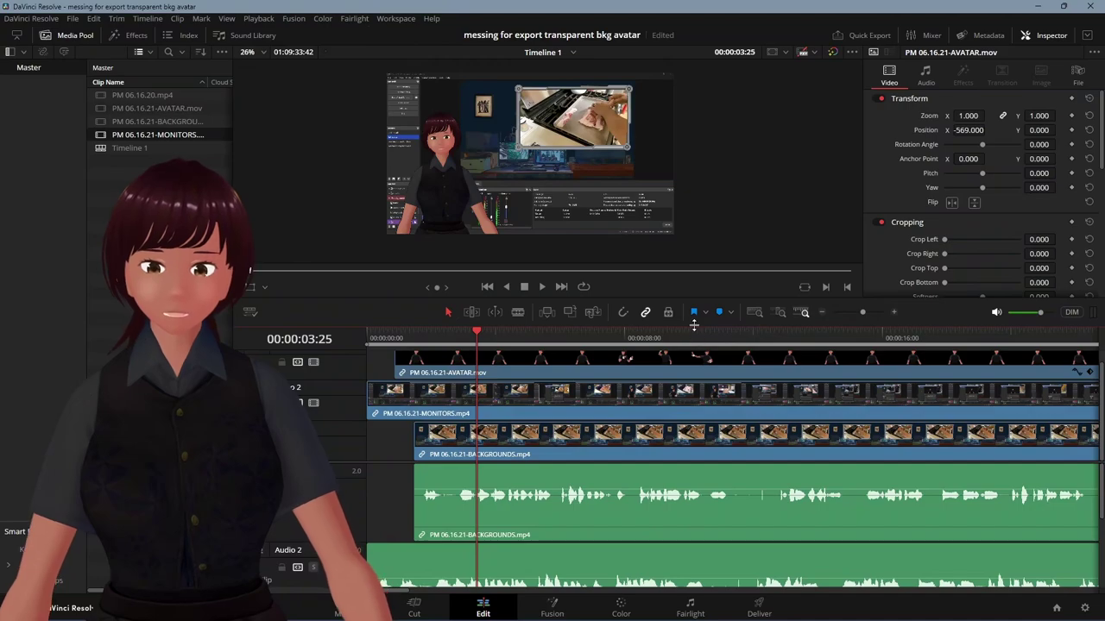
{"action": "left_click_drag", "start_coordinate": [703, 301], "coordinate": [697, 125]}
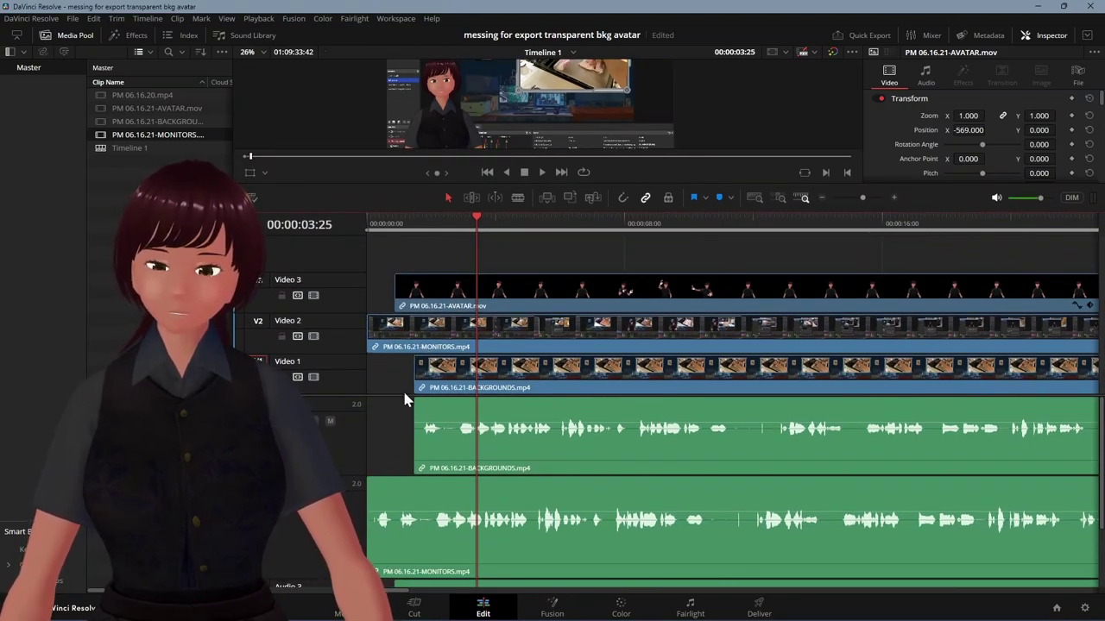
{"action": "left_click_drag", "start_coordinate": [393, 326], "coordinate": [439, 351]}
Enlarge the audio track area and zoom into the clip starts to compare waveforms.
{"action": "scroll", "coordinate": [386, 514], "scroll_direction": "down", "scroll_amount": 2}
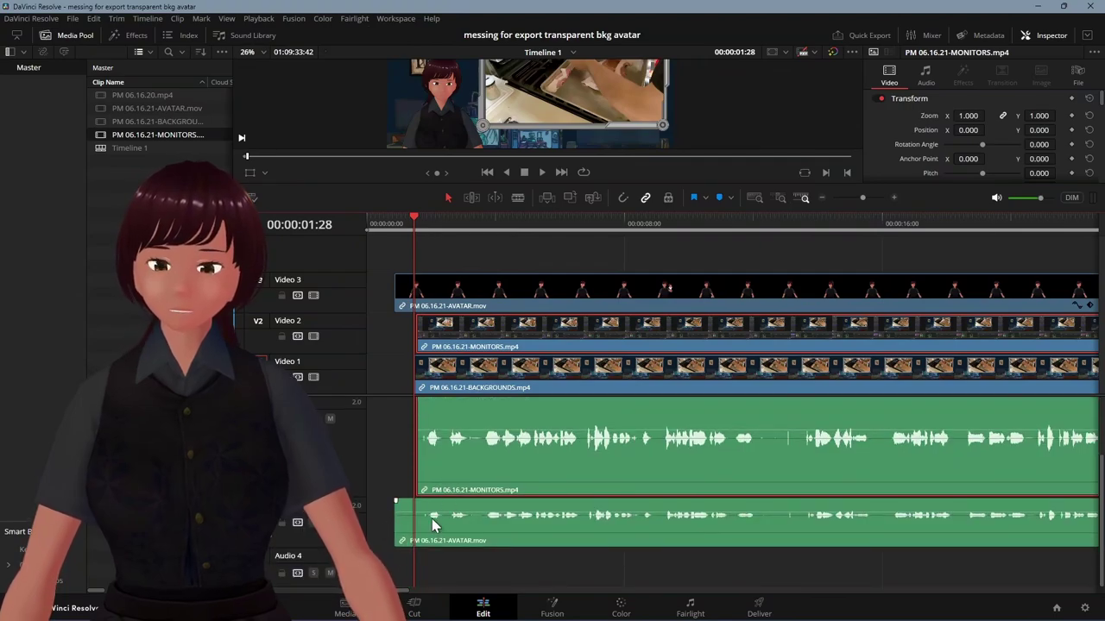
{"action": "scroll", "coordinate": [439, 451], "scroll_direction": "up", "scroll_amount": 2}
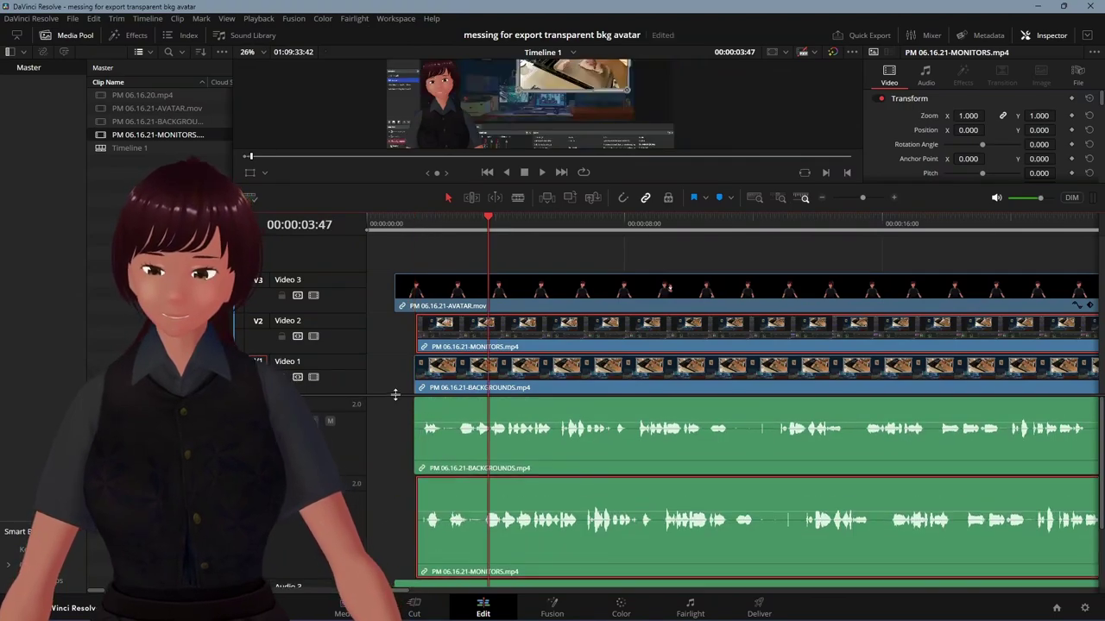
{"action": "left_click_drag", "start_coordinate": [395, 395], "coordinate": [411, 252]}
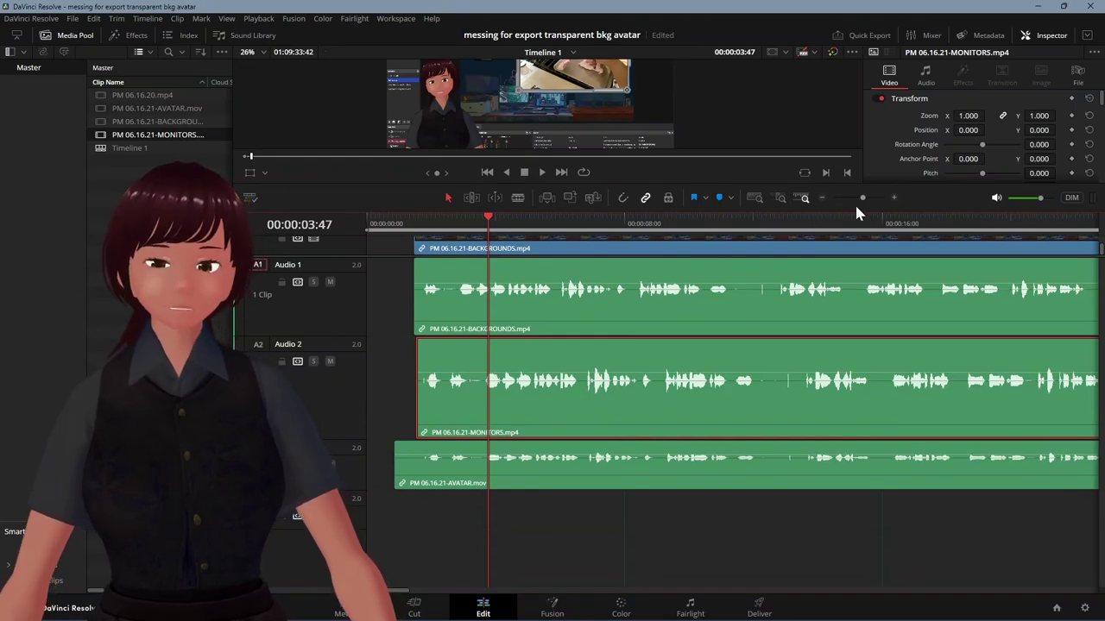
{"action": "left_click_drag", "start_coordinate": [863, 200], "coordinate": [870, 201]}
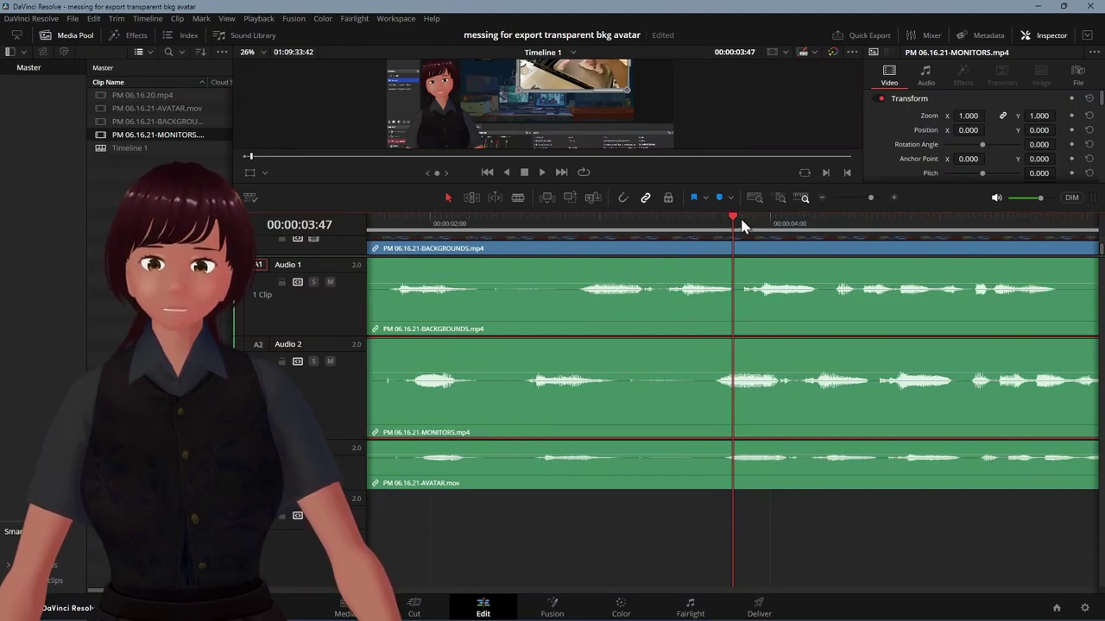
{"action": "left_click_drag", "start_coordinate": [732, 226], "coordinate": [402, 288]}
Mute the BACKGROUNDS audio on Audio 1, check playback, and slide MONITORS 10 frames earlier.
{"action": "left_click", "coordinate": [331, 283]}
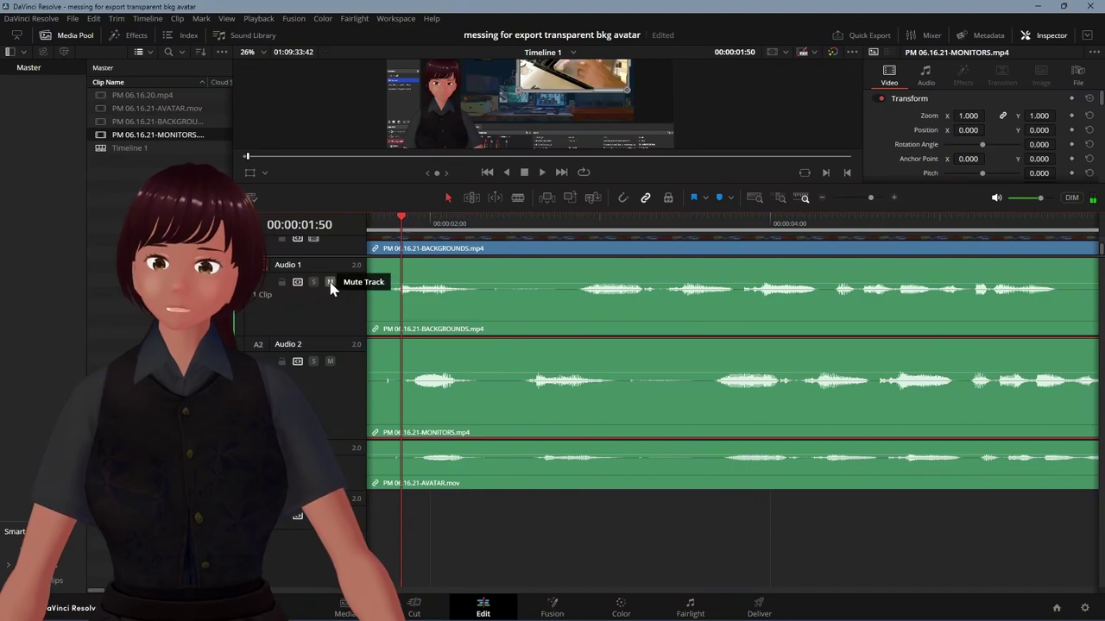
{"action": "key", "text": "space"}
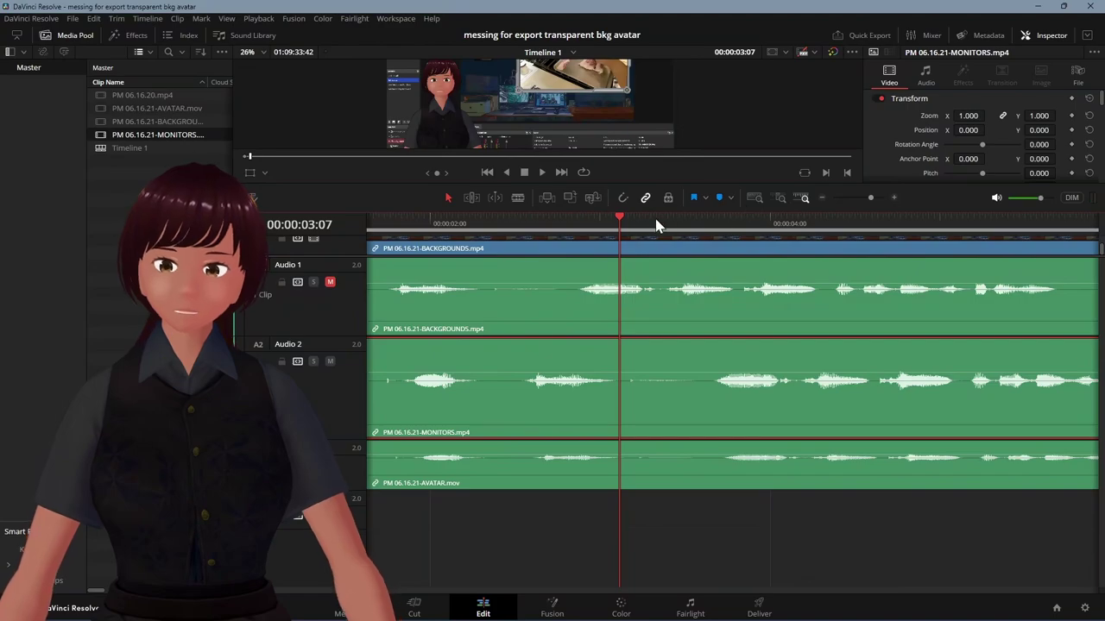
{"action": "key", "text": "ctrl+z"}
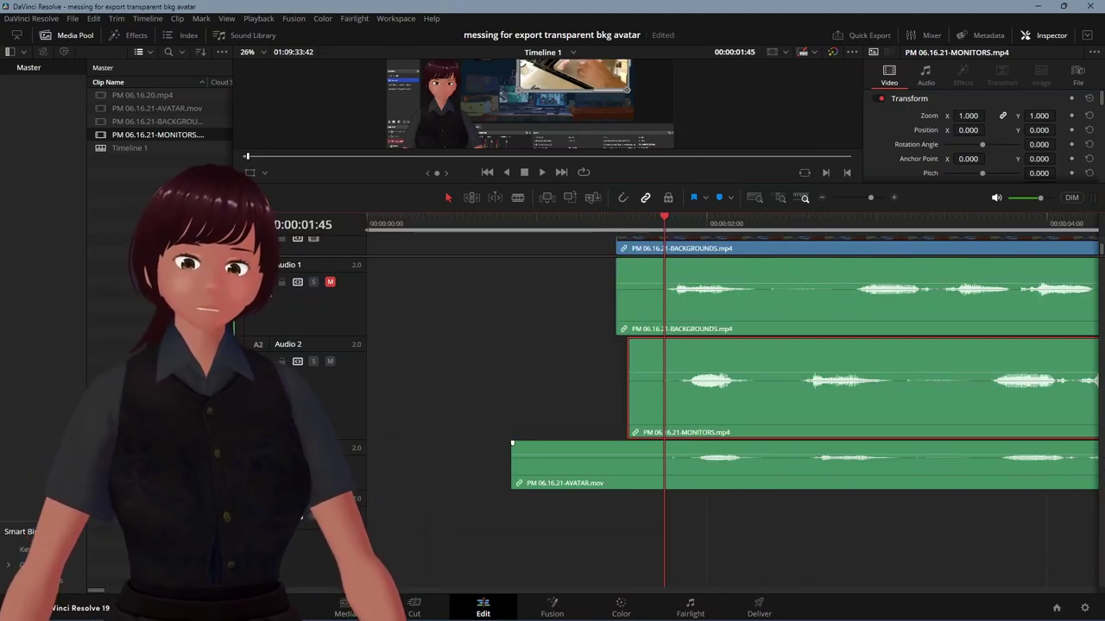
{"action": "left_click_drag", "start_coordinate": [760, 384], "coordinate": [625, 390]}
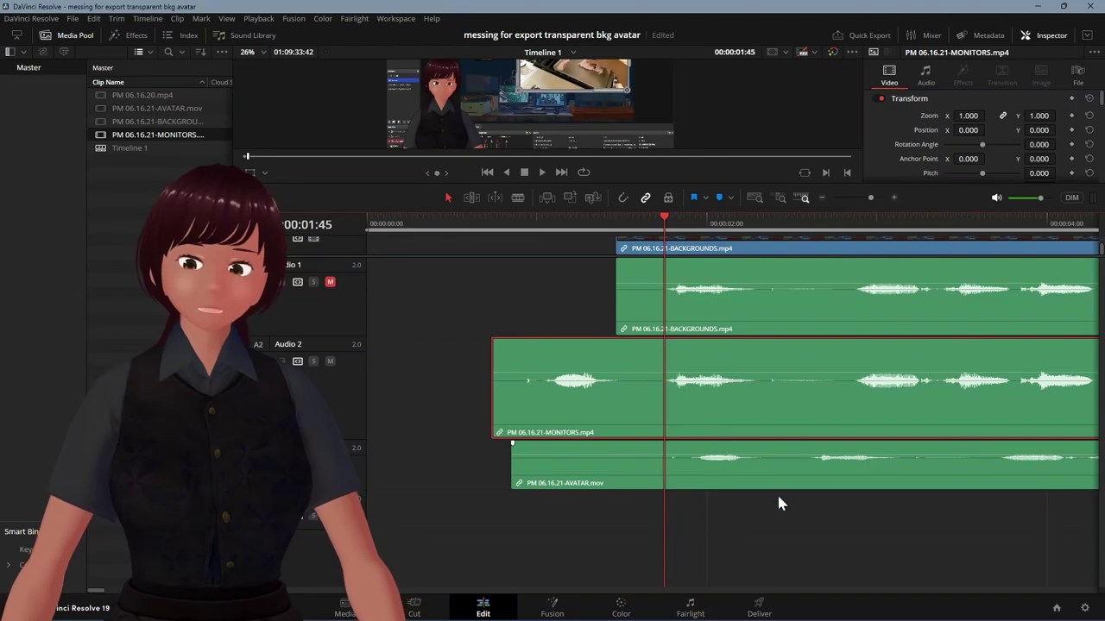
Enlarge the AVATAR audio track, find the waveform peak near 00:00:01:02, and move AVATAR 5 frames earlier.
{"action": "left_click", "coordinate": [801, 484]}
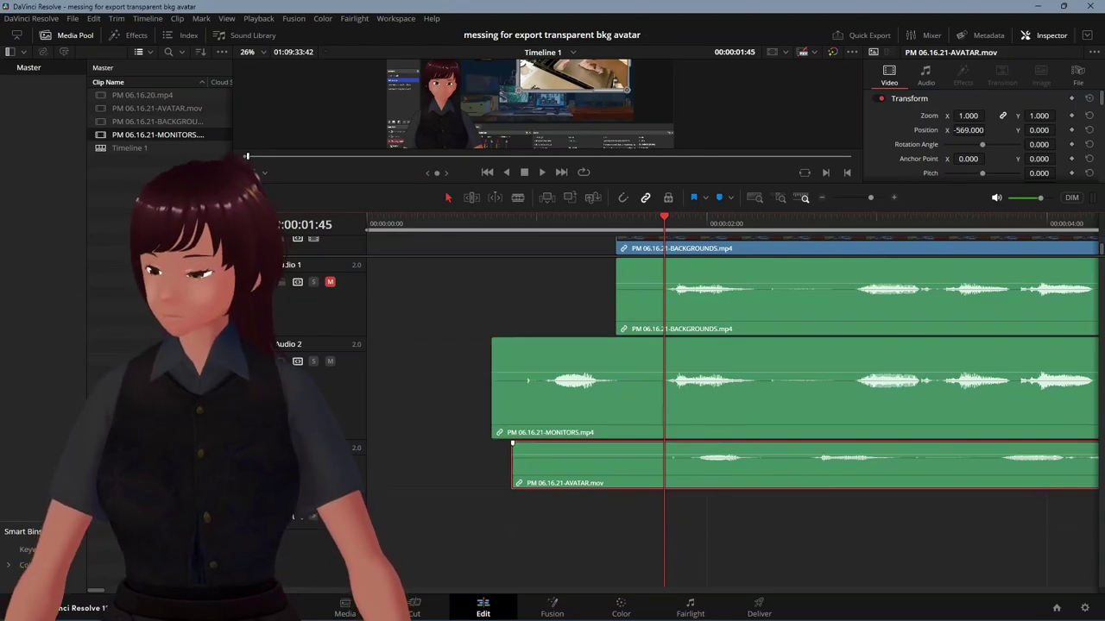
{"action": "left_click_drag", "start_coordinate": [336, 488], "coordinate": [336, 580]}
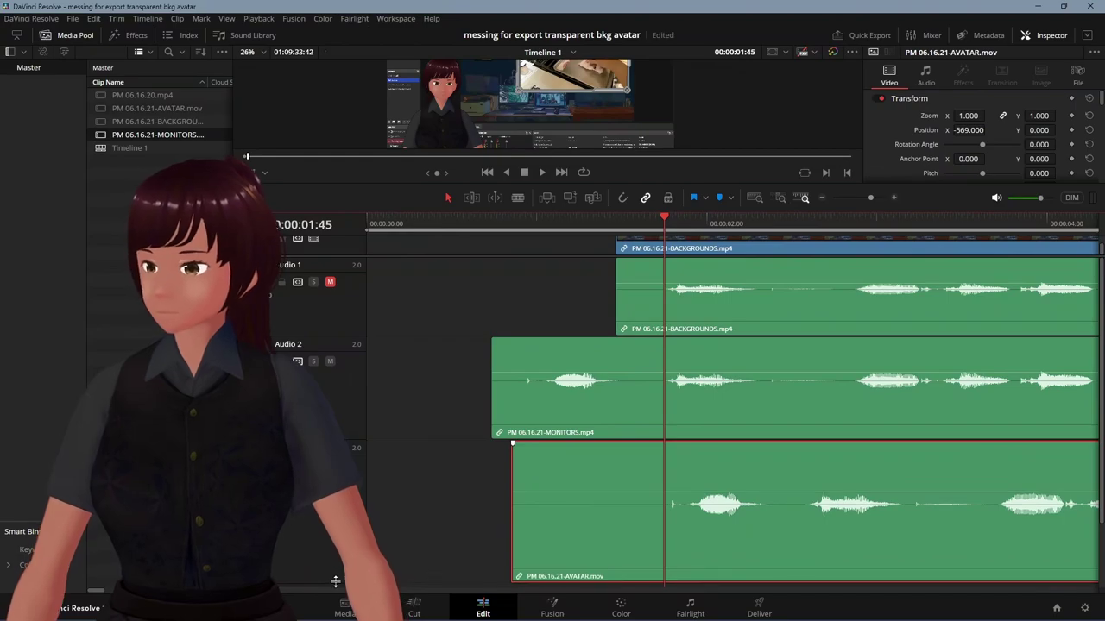
{"action": "left_click", "coordinate": [542, 230]}
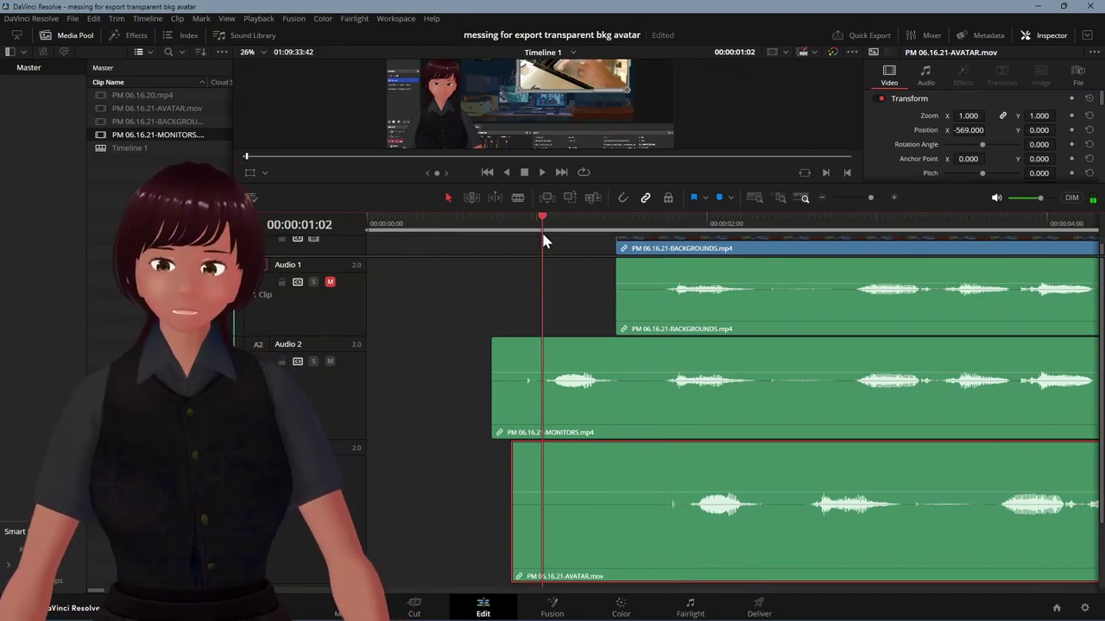
{"action": "left_click_drag", "start_coordinate": [542, 232], "coordinate": [526, 231]}
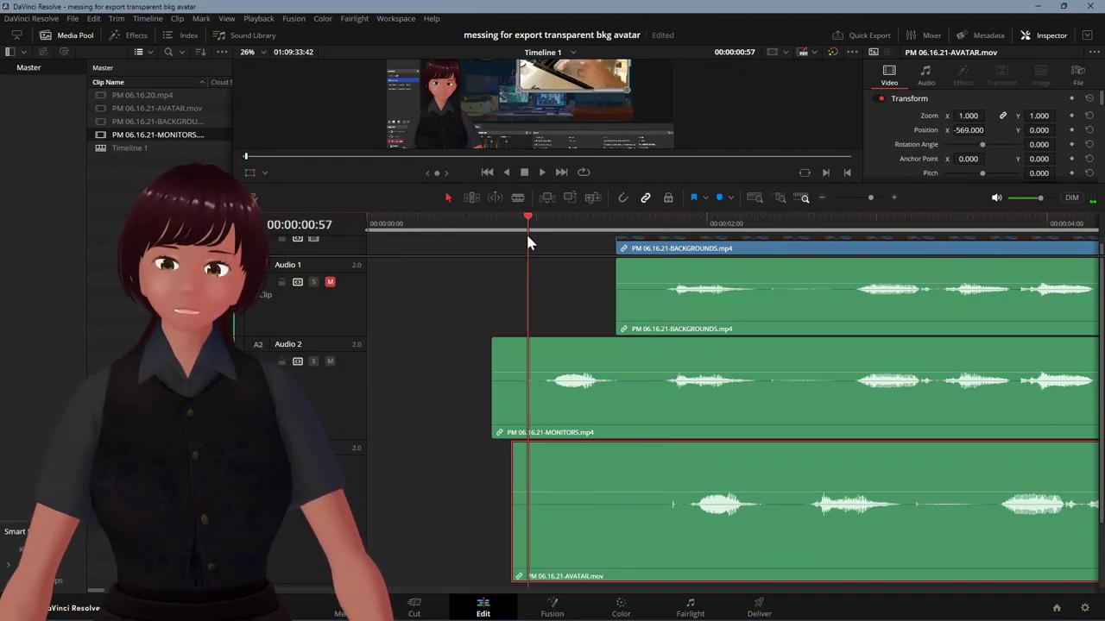
{"action": "left_click_drag", "start_coordinate": [815, 568], "coordinate": [663, 557]}
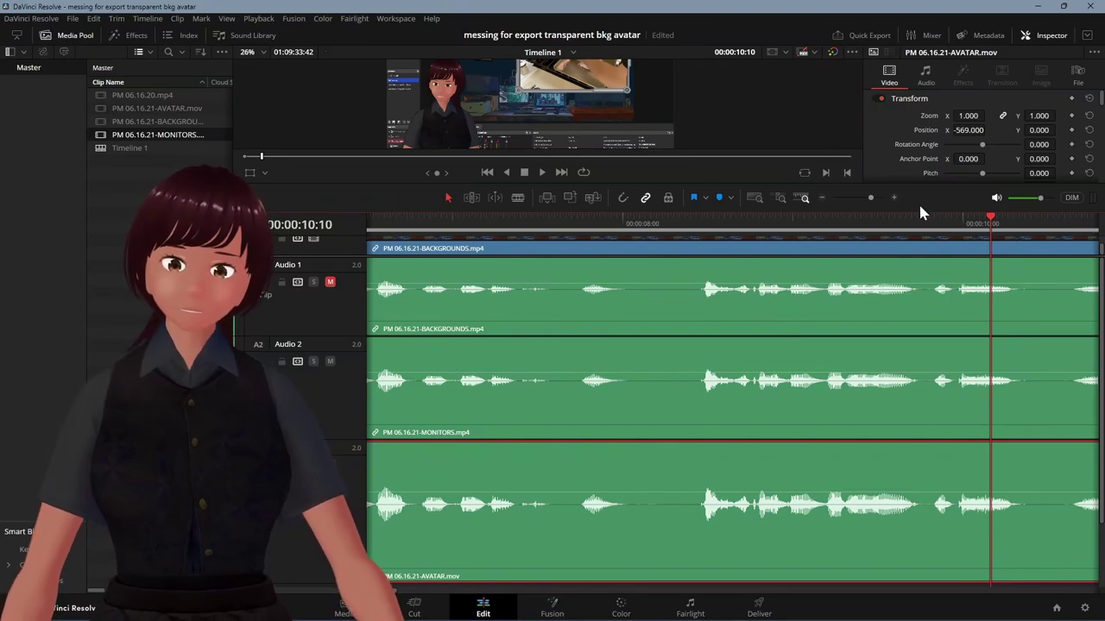
Scrub from the start to verify audio sync and unmute the BACKGROUNDS audio on Audio 1.
{"action": "left_click_drag", "start_coordinate": [984, 223], "coordinate": [320, 276]}
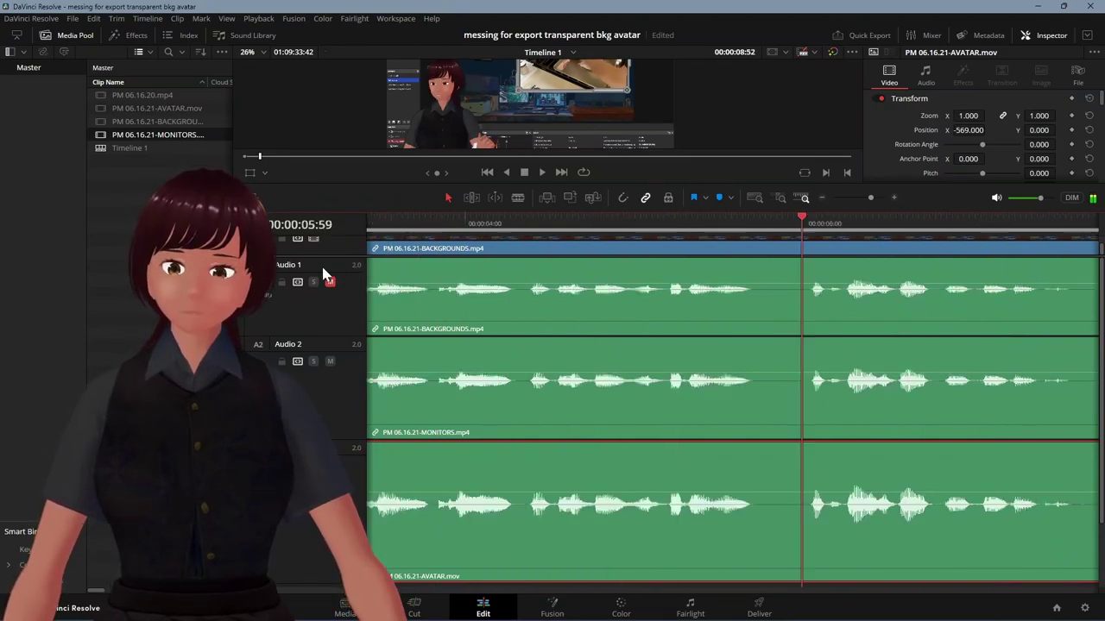
{"action": "scroll", "coordinate": [487, 275], "scroll_direction": "up", "scroll_amount": 3}
{"action": "left_click_drag", "start_coordinate": [488, 275], "coordinate": [491, 309]}
{"action": "left_click", "coordinate": [329, 287]}
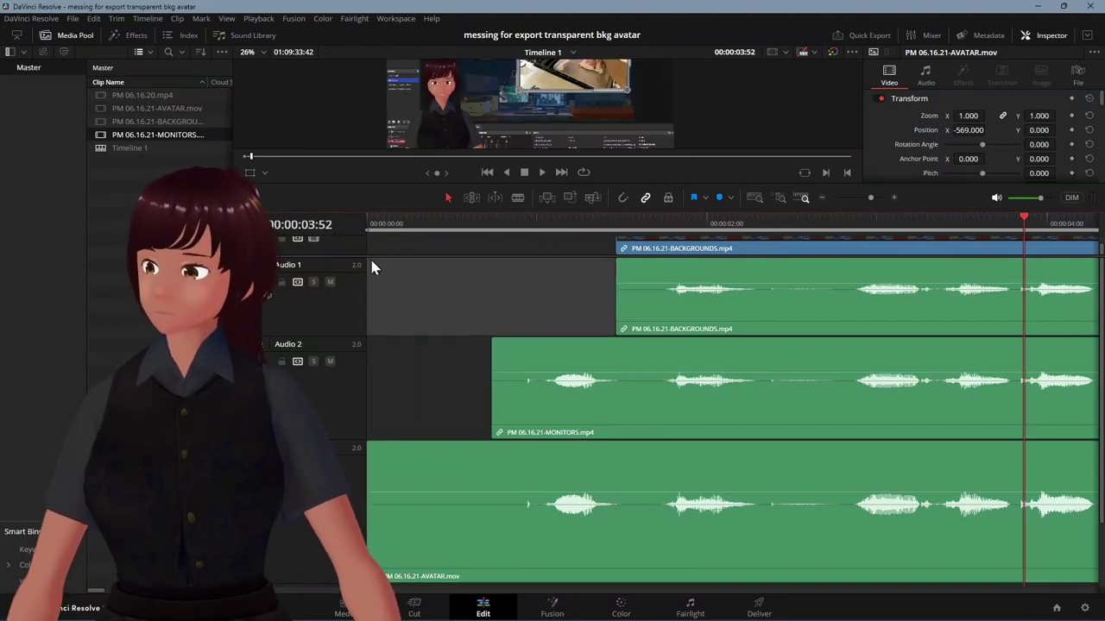